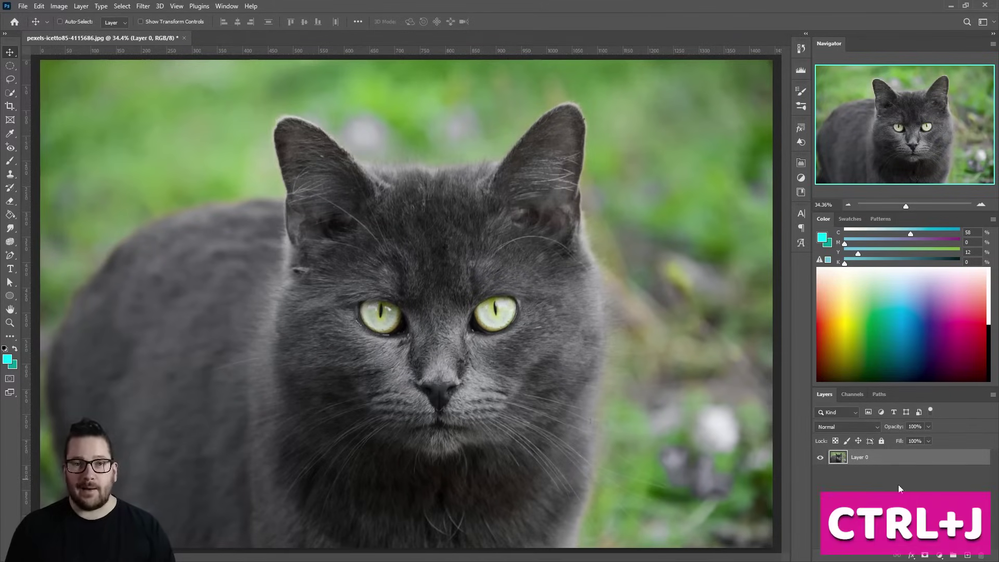
# Duplicate Layer 0 with Ctrl+J so a copy of the cat photo sits above it.
pyautogui.hotkey('ctrl', 'j')
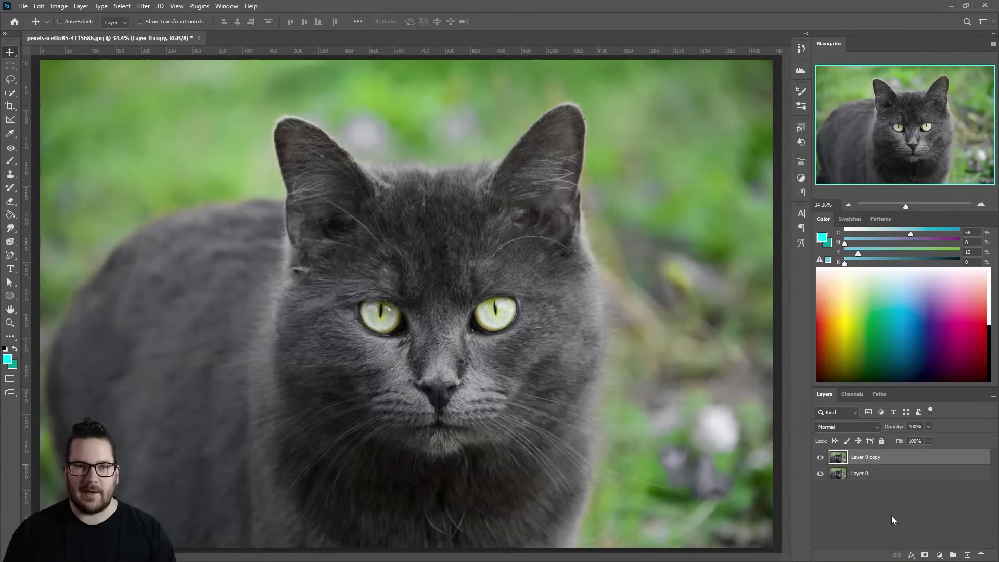
# Add a Color Lookup adjustment using FoggyNight.3DL at 50% opacity.
pyautogui.click(941, 557)
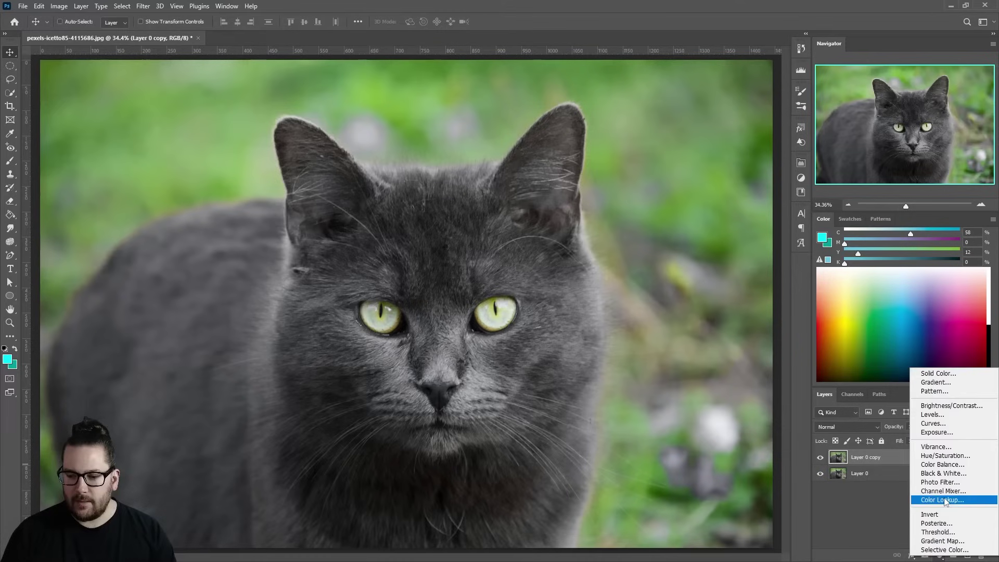
pyautogui.click(937, 504)
pyautogui.click(735, 197)
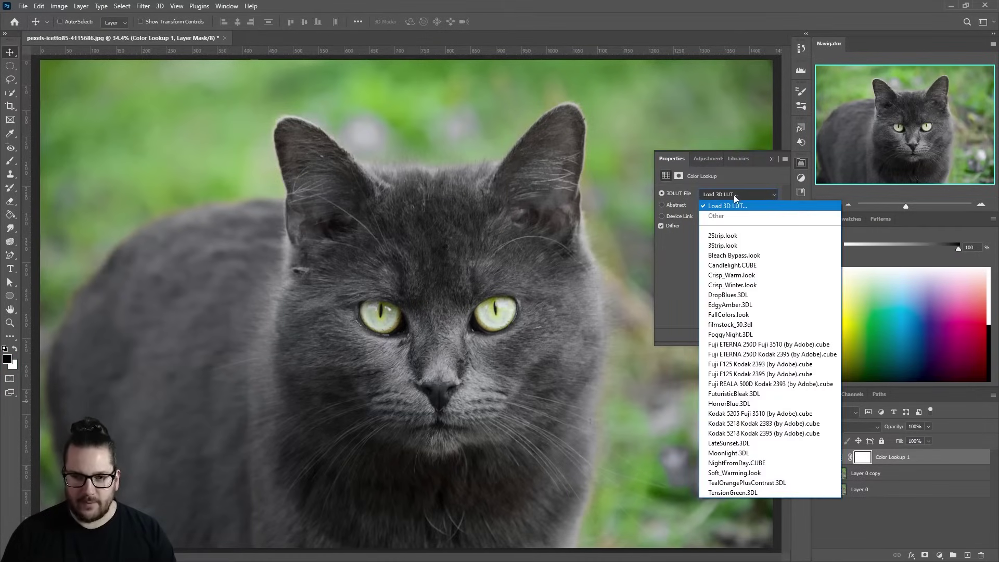
pyautogui.click(731, 334)
pyautogui.click(928, 426)
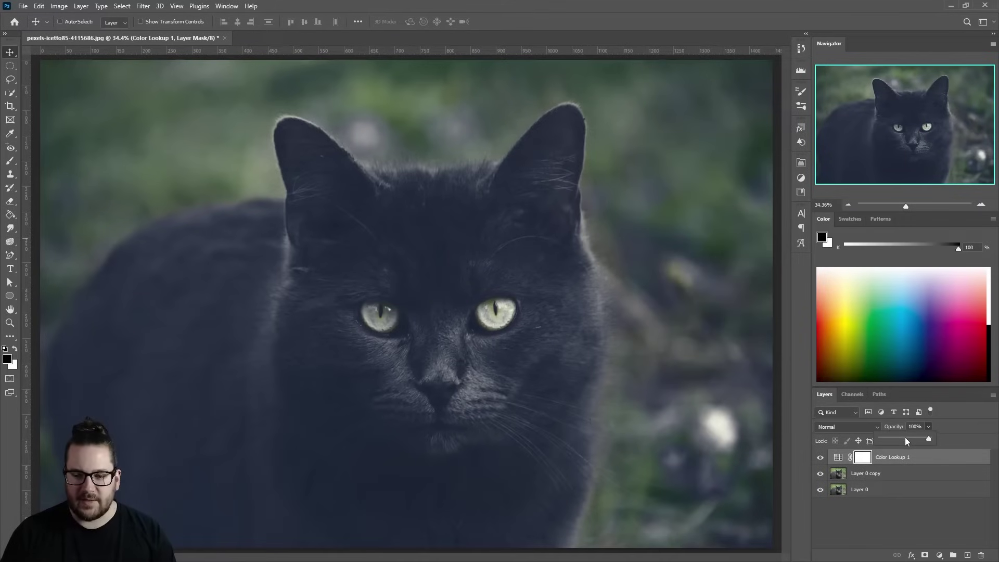
pyautogui.click(906, 439)
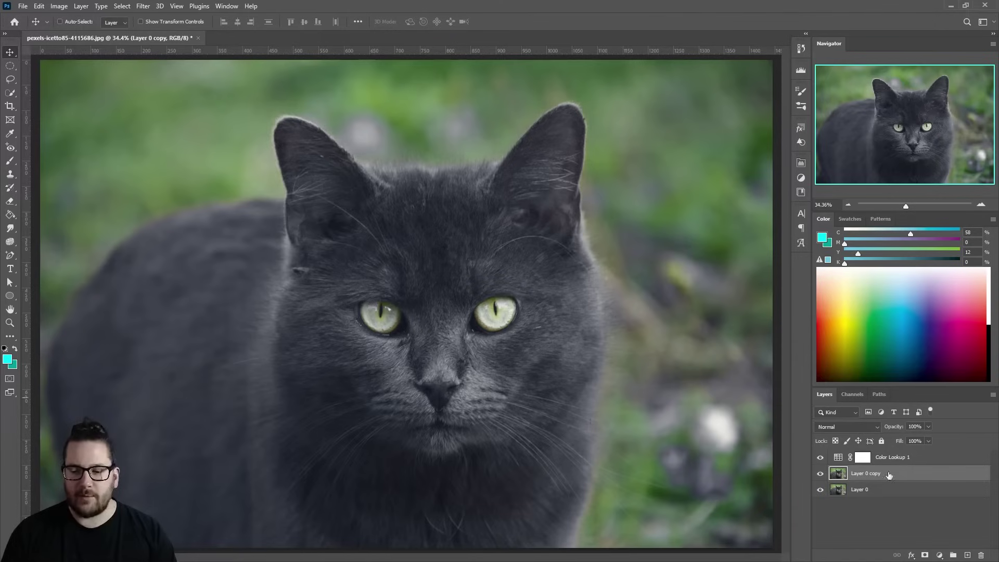
# Add a Hue/Saturation adjustment that darkens the Greens (lightness -32, saturation -24).
pyautogui.click(938, 556)
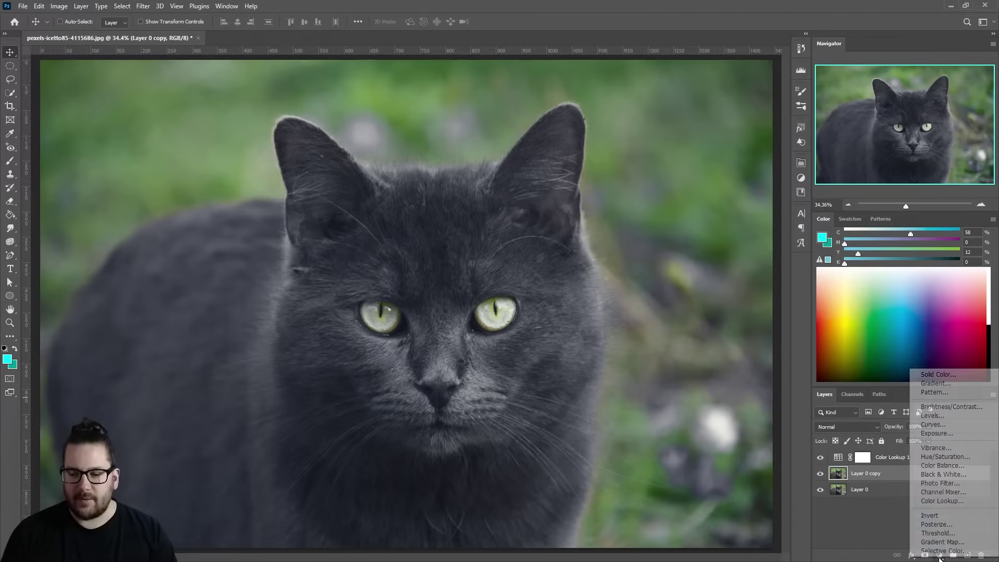
pyautogui.click(943, 457)
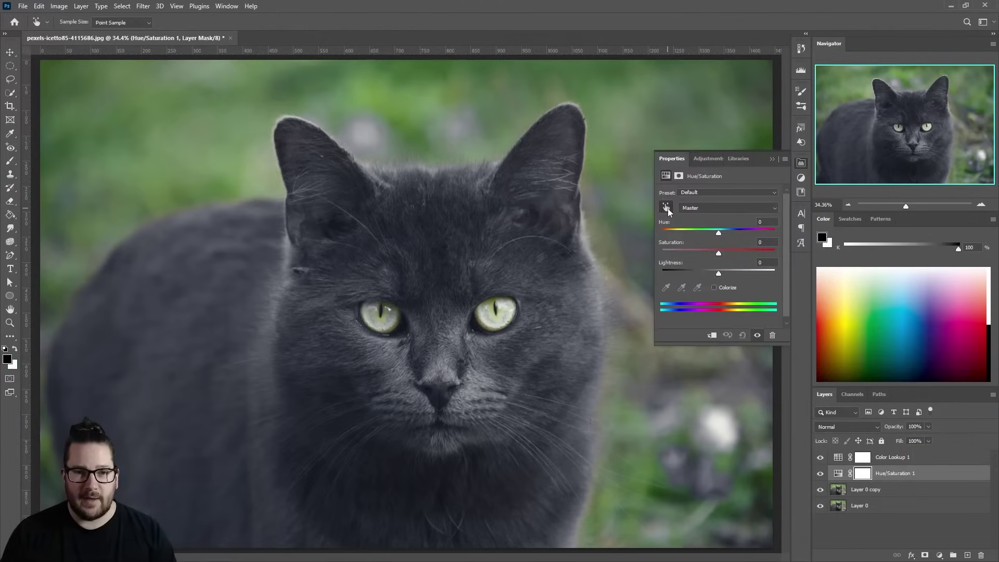
pyautogui.click(446, 67)
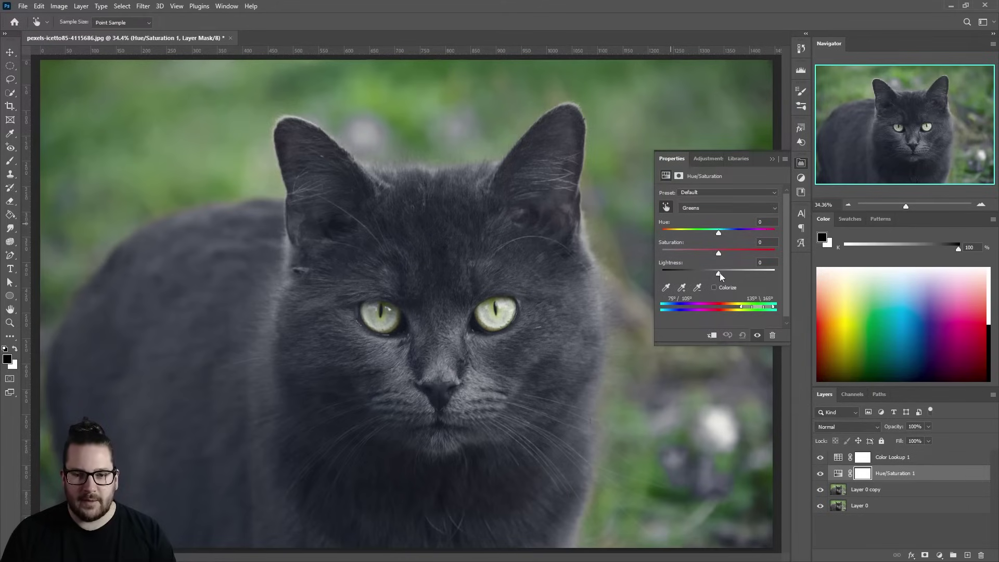
pyautogui.moveTo(712, 276); pyautogui.dragTo(701, 275)
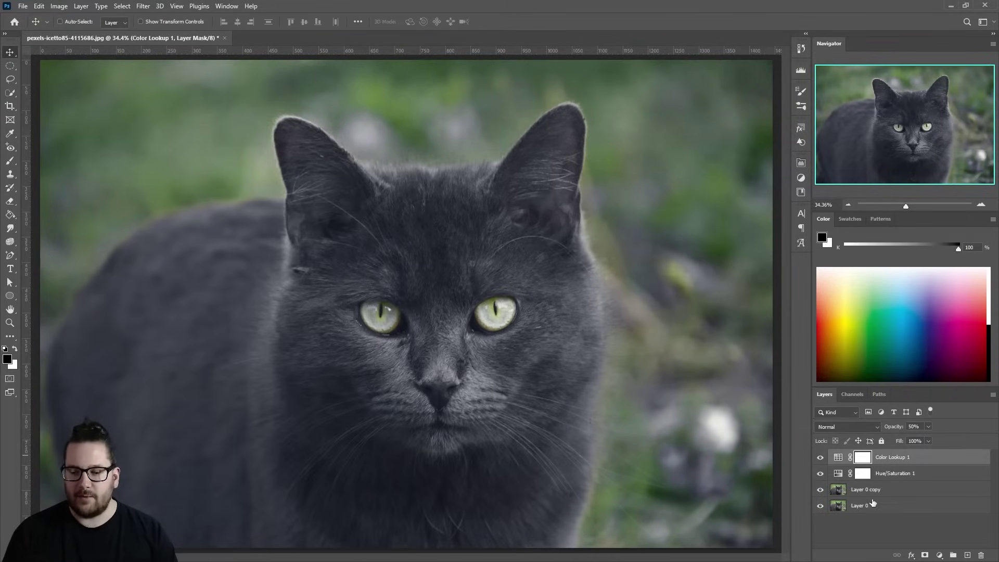
# Duplicate Layer 0 and move the copy to the top of the layer stack.
pyautogui.click(884, 512)
pyautogui.hotkey('ctrl', 'j')
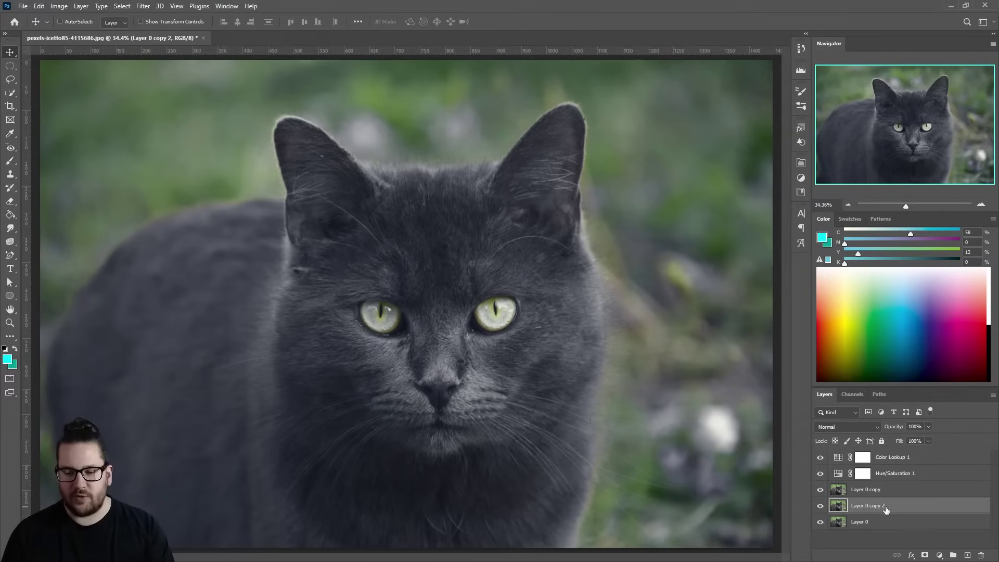
pyautogui.moveTo(891, 509); pyautogui.dragTo(890, 453)
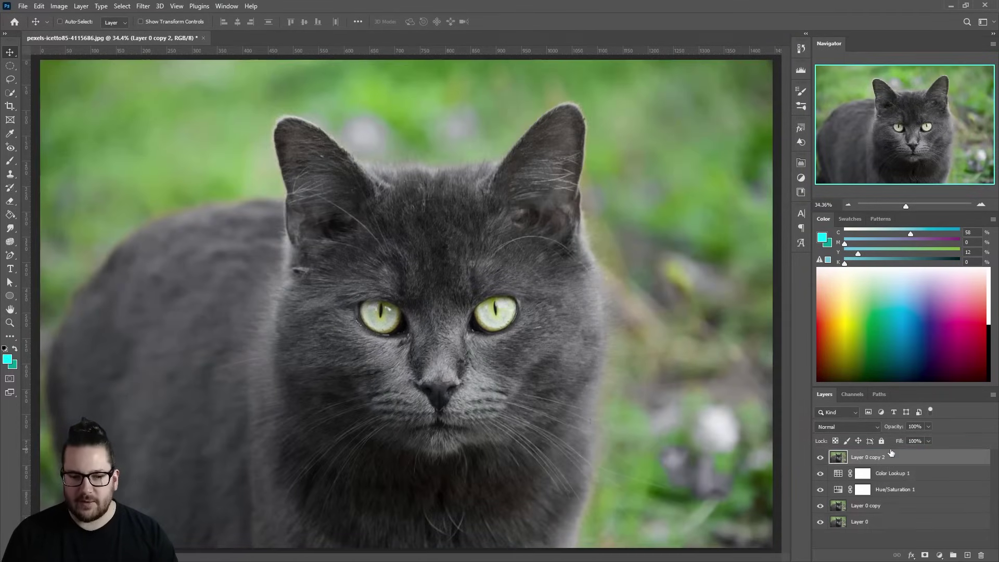
# Try selecting the left eye's iris with the Quick Selection tool.
pyautogui.click(11, 94)
pyautogui.scroll(3, 382, 277)
pyautogui.scroll(3, 381, 277)
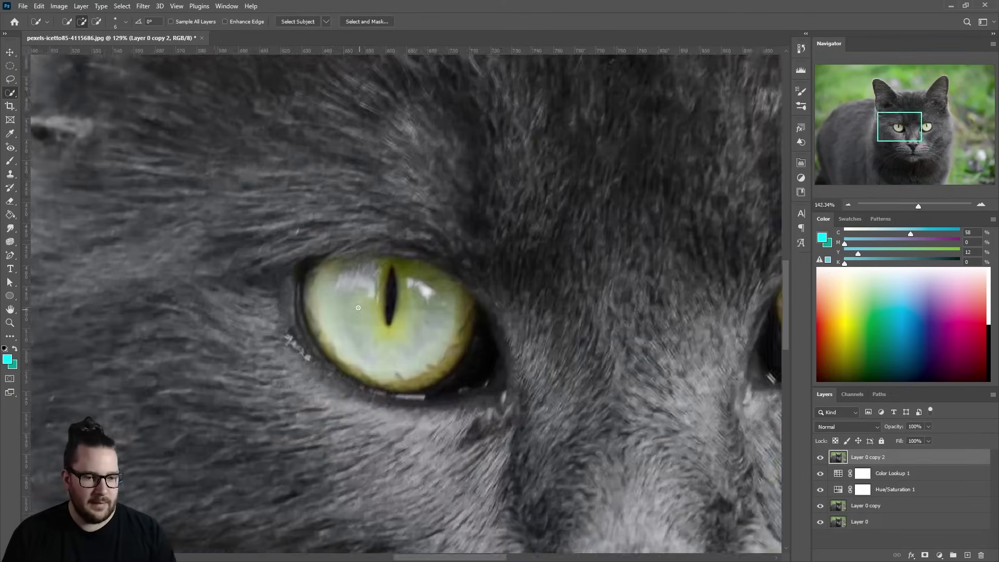
pyautogui.scroll(2, 382, 277)
pyautogui.moveTo(382, 252)
pyautogui.mouseDown()
pyautogui.moveTo(317, 260)
pyautogui.moveTo(345, 363)
pyautogui.mouseUp()
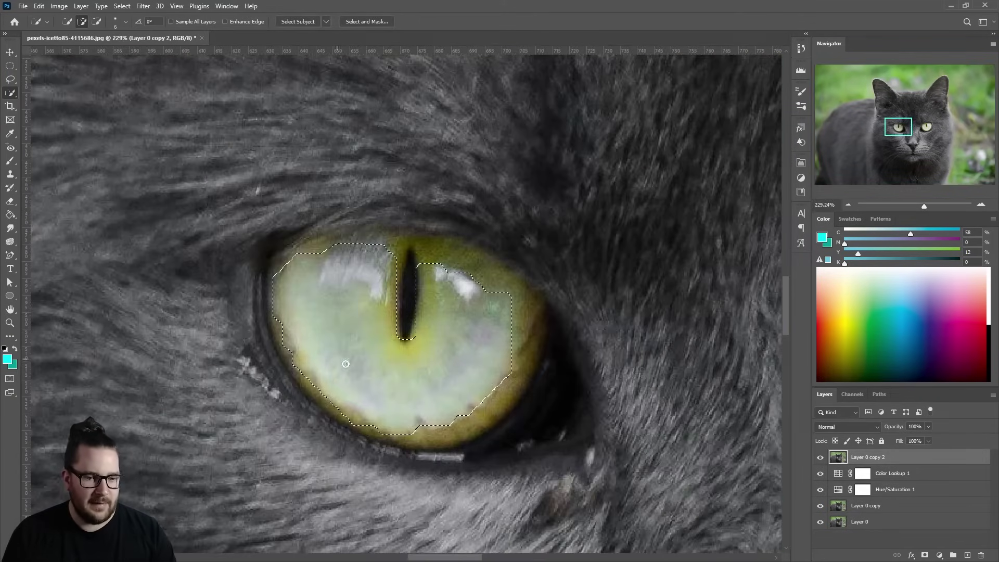
pyautogui.moveTo(466, 415)
pyautogui.mouseDown()
pyautogui.moveTo(425, 249)
pyautogui.moveTo(459, 301)
pyautogui.mouseUp()
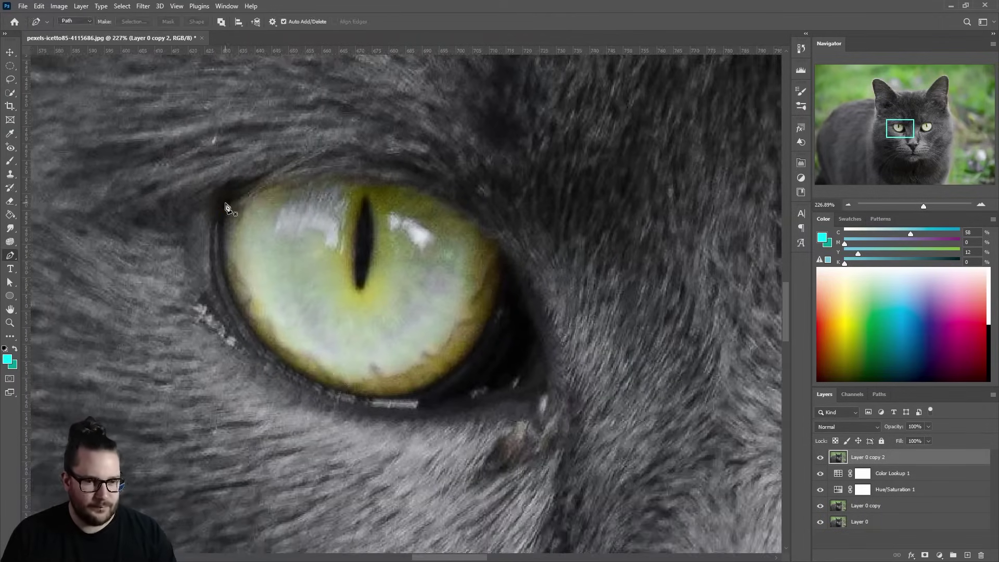
# Trace a curved path outline around the left iris.
pyautogui.click(226, 204)
pyautogui.moveTo(359, 232)
pyautogui.mouseDown()
pyautogui.moveTo(335, 391)
pyautogui.moveTo(384, 181)
pyautogui.mouseUp()
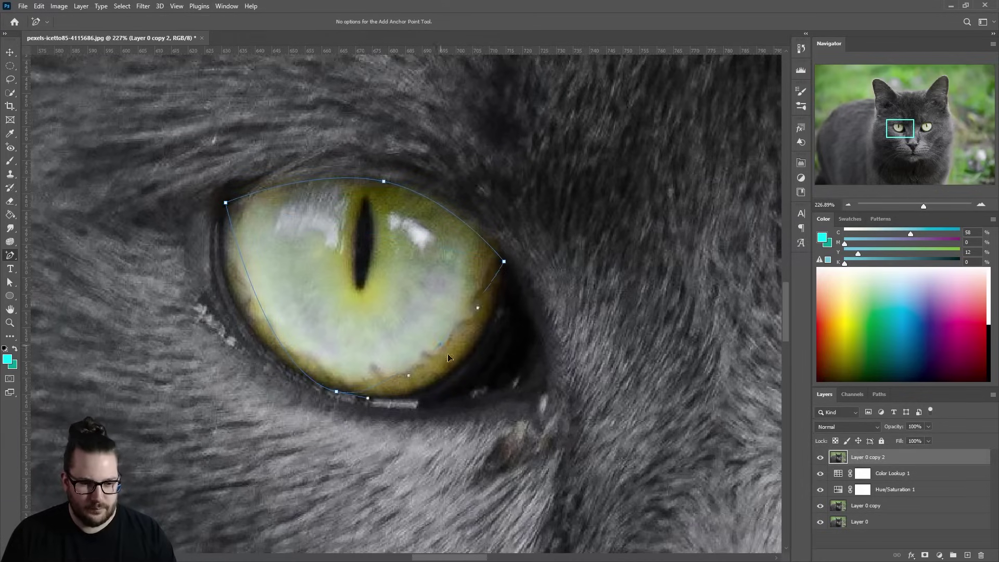
pyautogui.moveTo(262, 313); pyautogui.dragTo(231, 291)
pyautogui.moveTo(484, 234); pyautogui.dragTo(497, 231)
pyautogui.moveTo(487, 325); pyautogui.dragTo(492, 320)
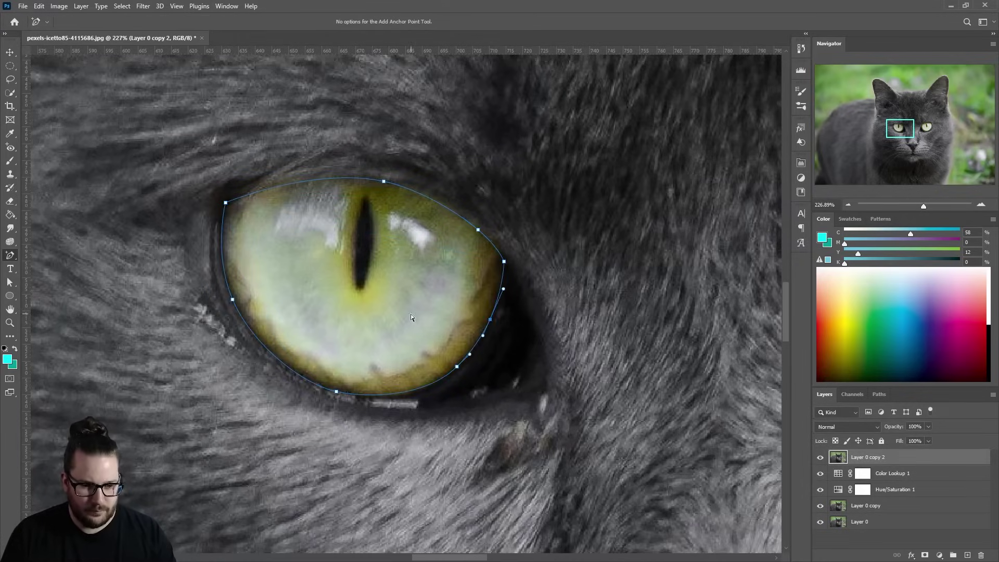
pyautogui.moveTo(407, 385); pyautogui.dragTo(400, 390)
pyautogui.scroll(-2, 398, 297)
# Trace a curved path outline around the right iris with the Pen tool.
pyautogui.press('p')
pyautogui.click(349, 269)
pyautogui.click(562, 211)
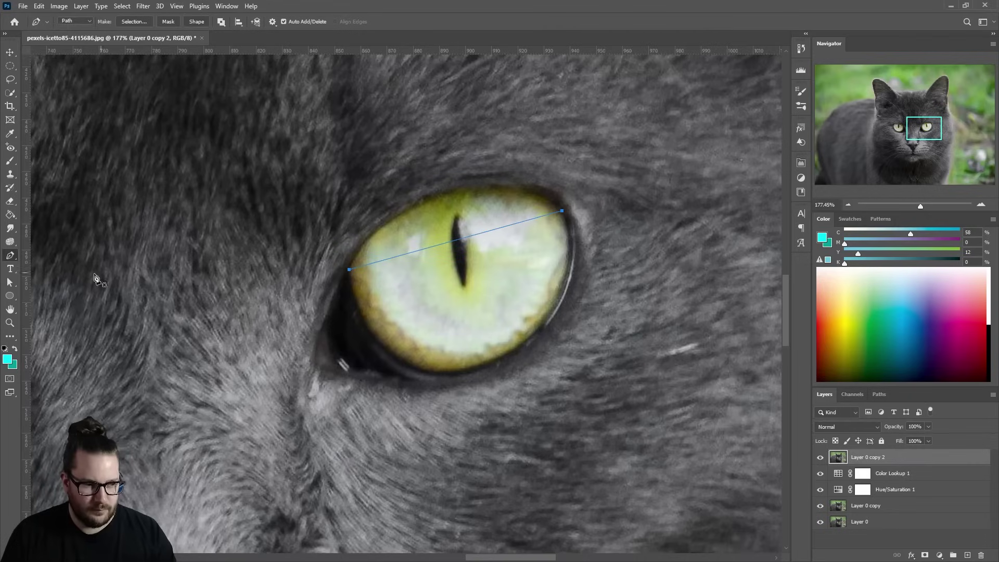
pyautogui.moveTo(459, 245)
pyautogui.mouseDown()
pyautogui.moveTo(452, 191)
pyautogui.moveTo(483, 366)
pyautogui.mouseUp()
pyautogui.click(400, 364)
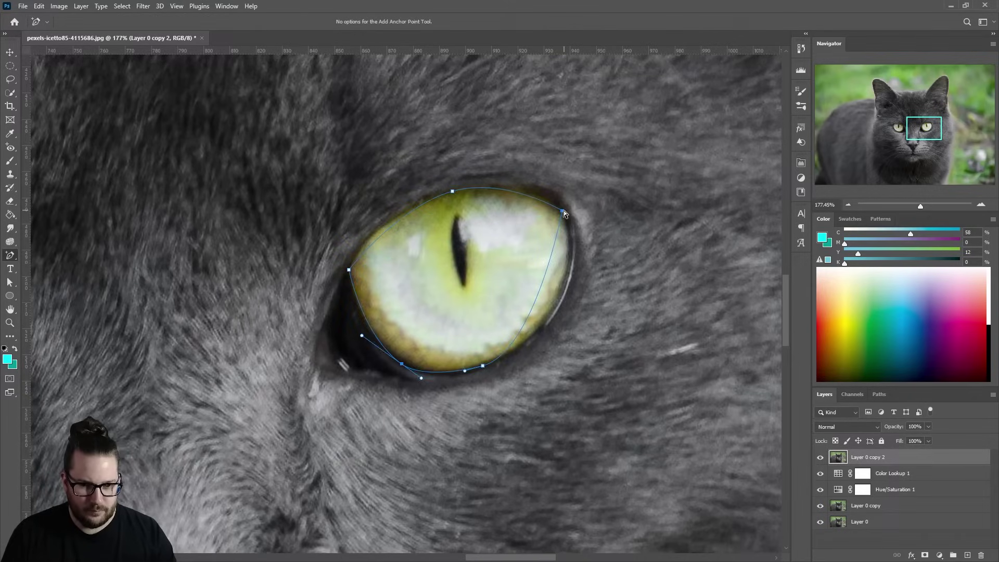
pyautogui.moveTo(553, 319); pyautogui.dragTo(578, 247)
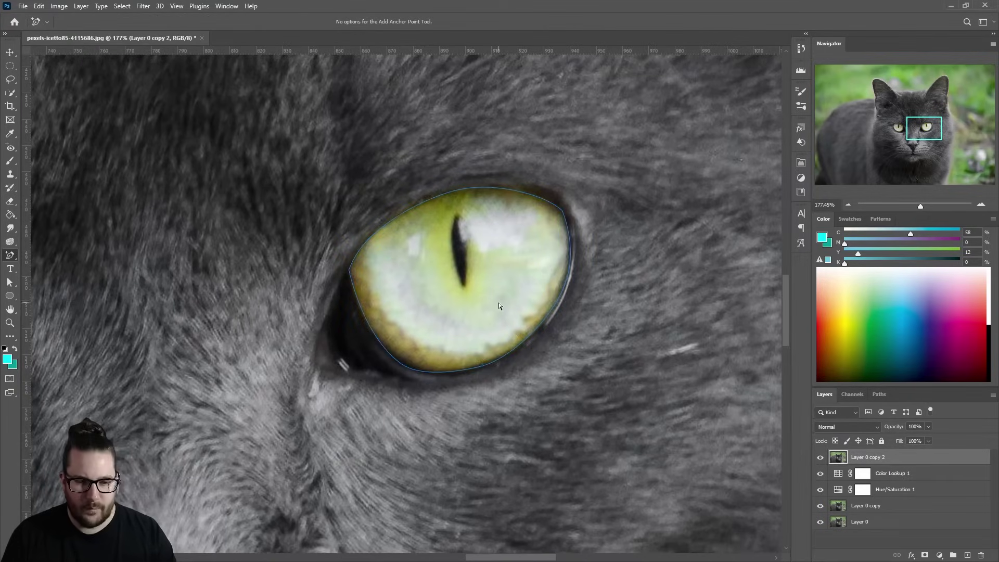
pyautogui.scroll(-3, 434, 219)
# Convert the two iris paths into a selection with Make Selection.
pyautogui.rightClick(432, 221)
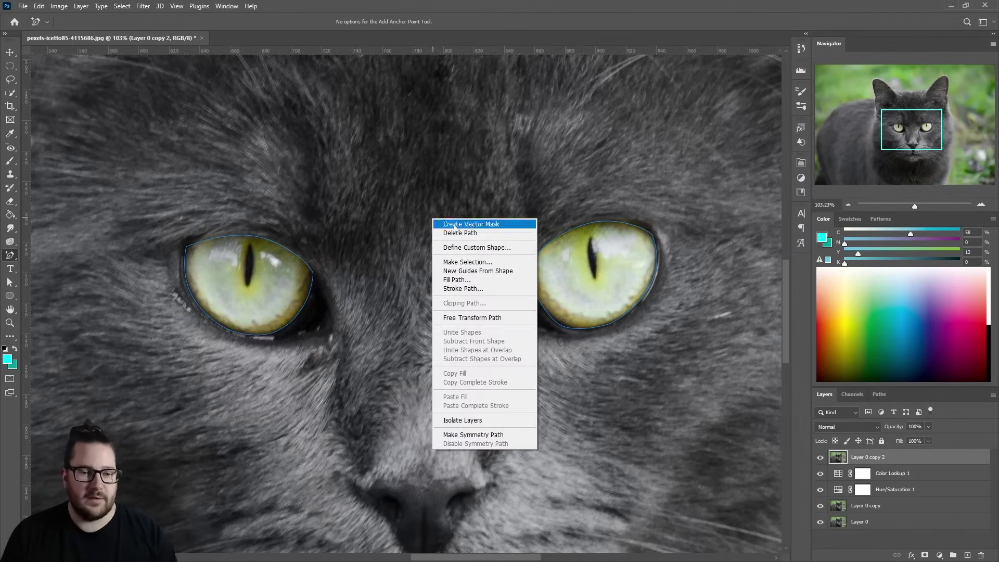
pyautogui.click(470, 264)
pyautogui.click(501, 186)
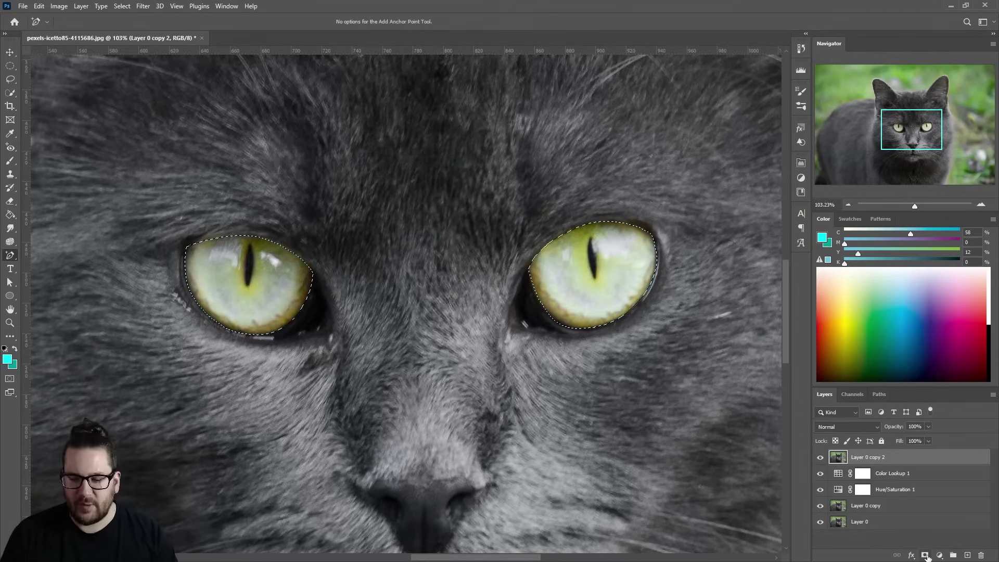
# Add a layer mask from the eye selection and fit the photo on screen.
pyautogui.click(925, 555)
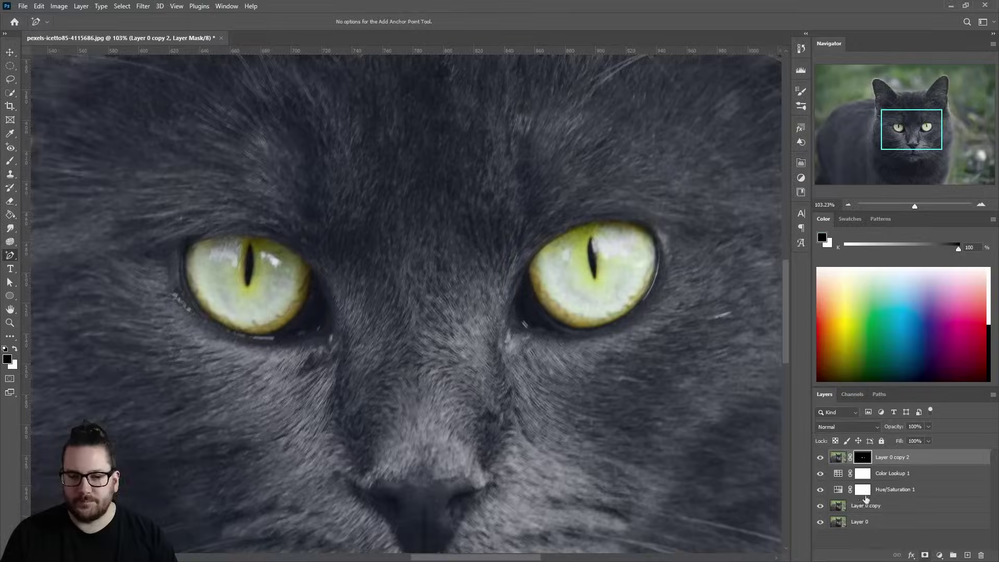
pyautogui.hotkey('ctrl', '0')
pyautogui.click(820, 458)
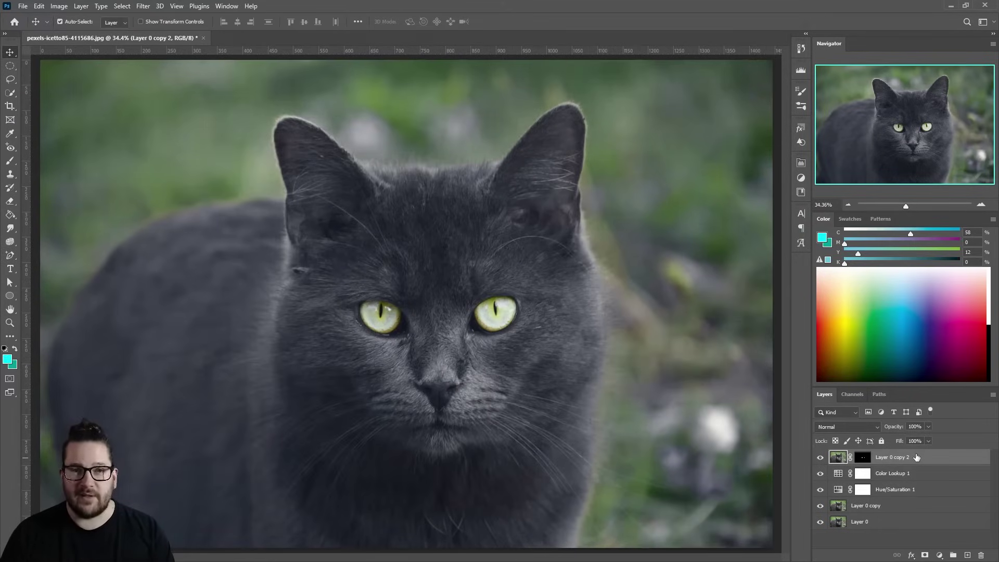
# Duplicate the masked eye layer and convert the copy to a smart object.
pyautogui.hotkey('ctrl', 'j')
pyautogui.rightClick(919, 458)
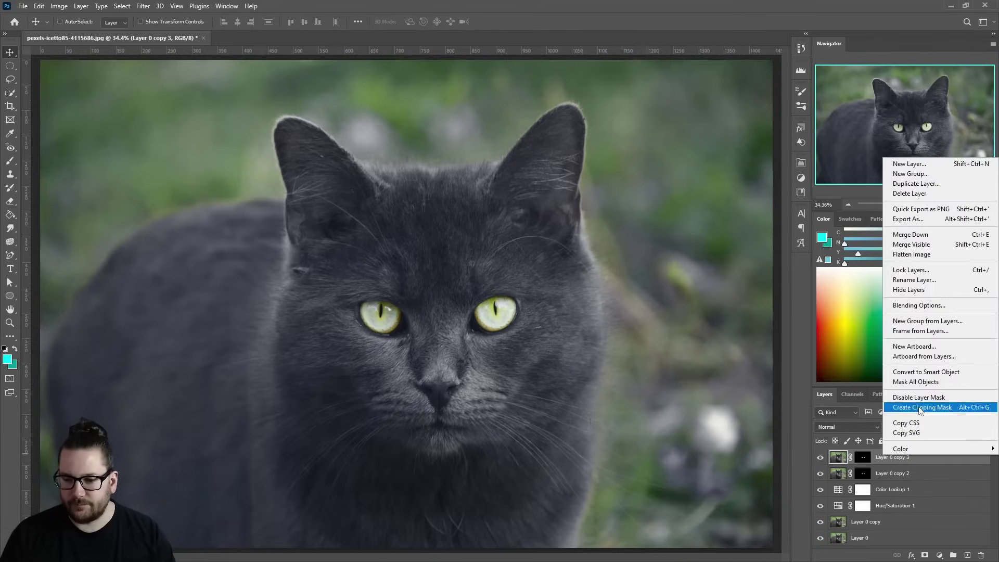
pyautogui.click(924, 376)
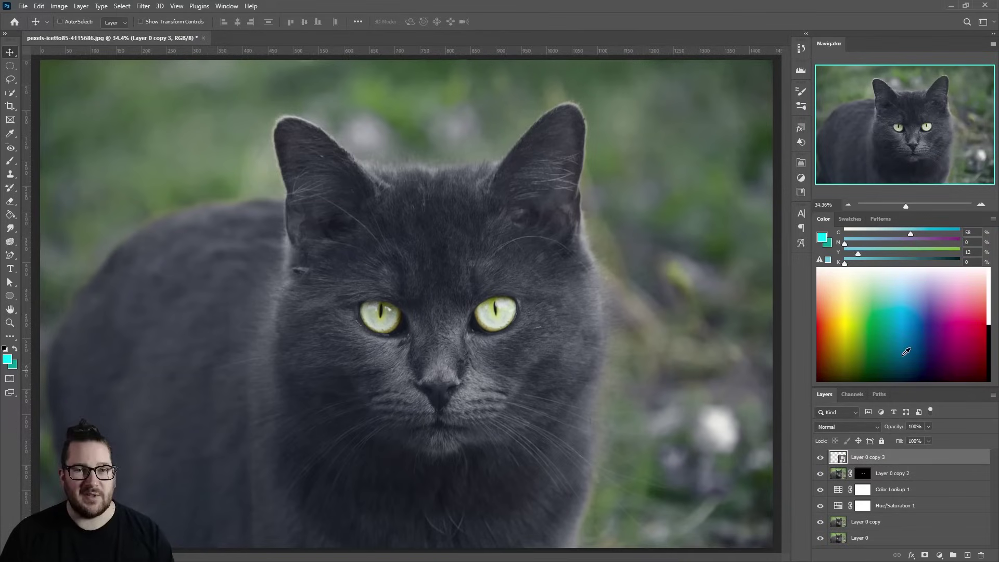
# Apply a Gaussian Blur to the eye copy and set its blend mode to Screen.
pyautogui.click(150, 8)
pyautogui.moveTo(200, 139)
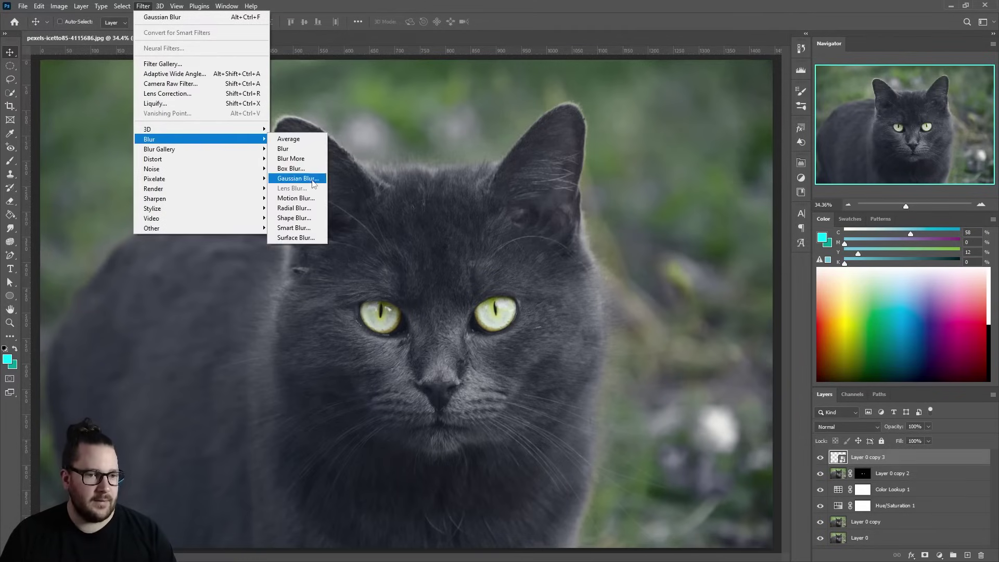
pyautogui.click(313, 182)
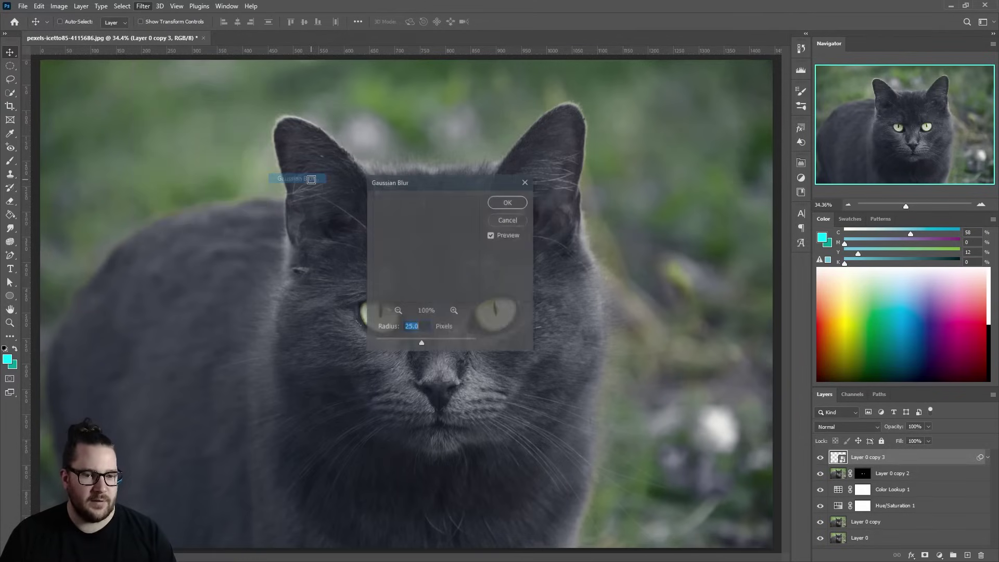
pyautogui.click(509, 203)
pyautogui.click(844, 428)
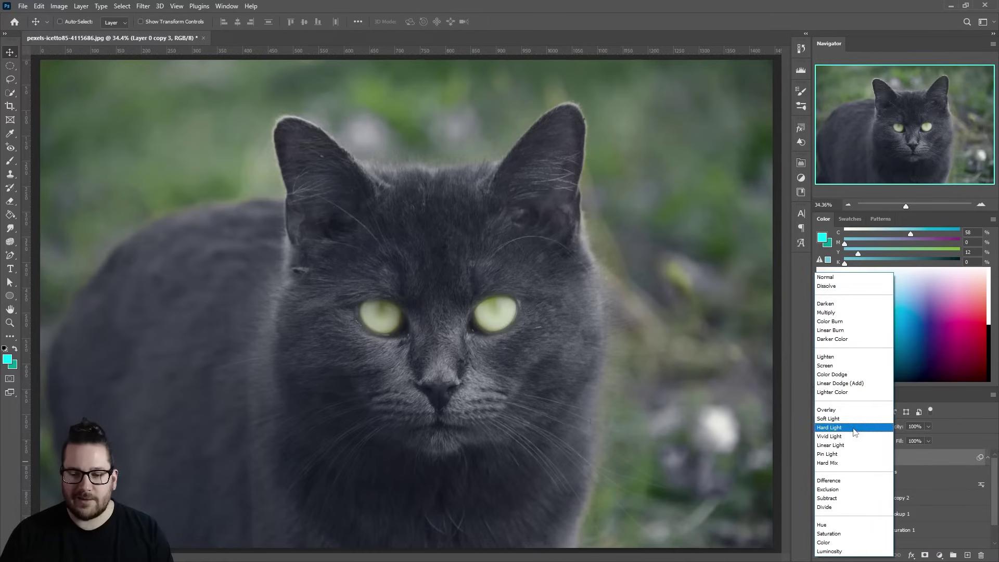
pyautogui.click(833, 367)
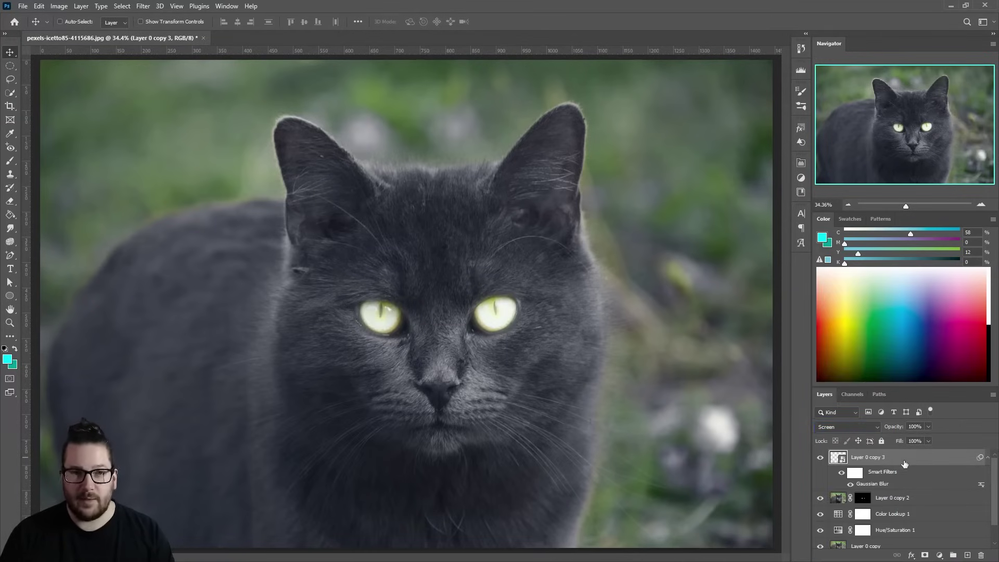
# Make two more glow copies, giving the first one a 50-pixel Gaussian Blur.
pyautogui.hotkey('ctrl', 'j')
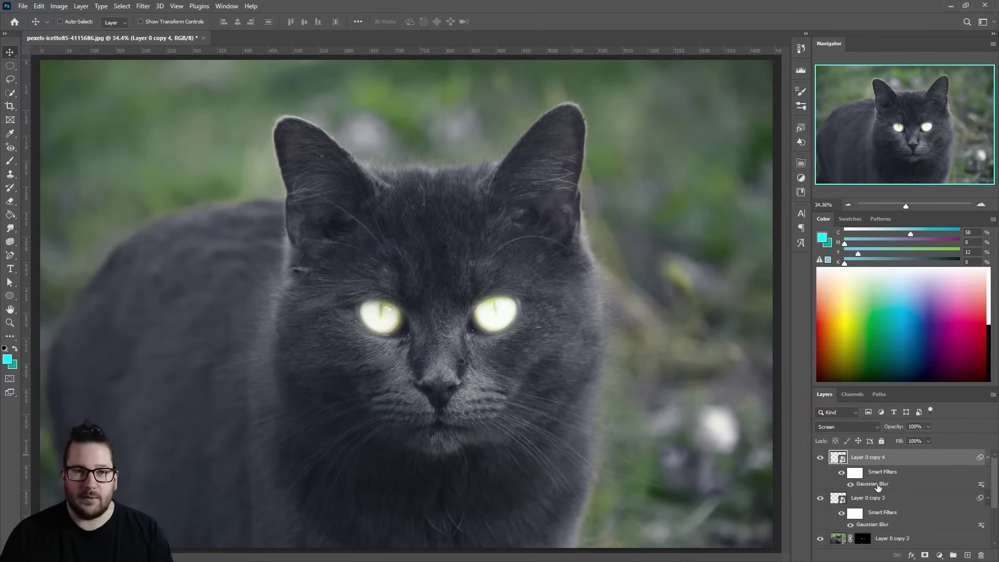
pyautogui.doubleClick(877, 485)
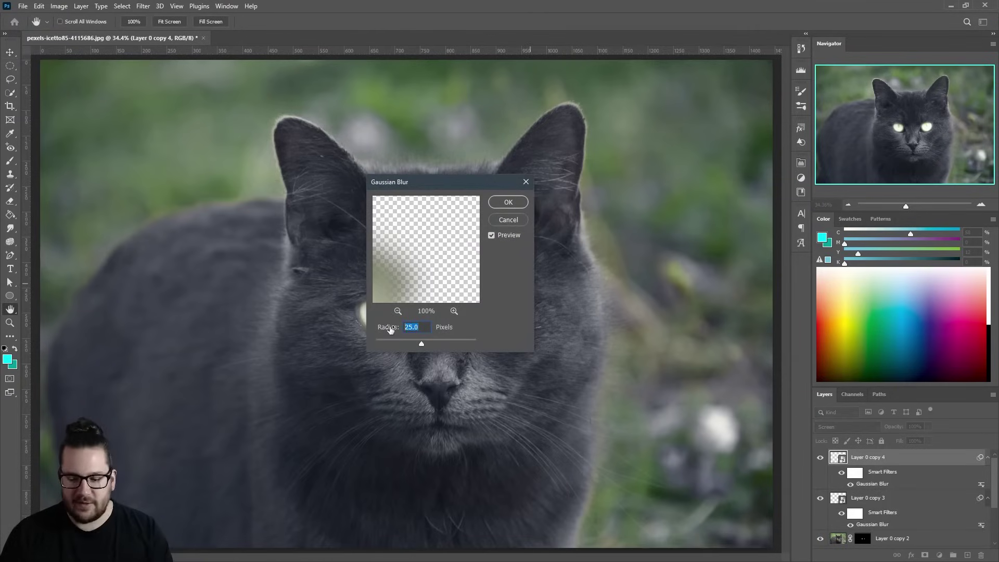
pyautogui.write('50')
pyautogui.click(509, 203)
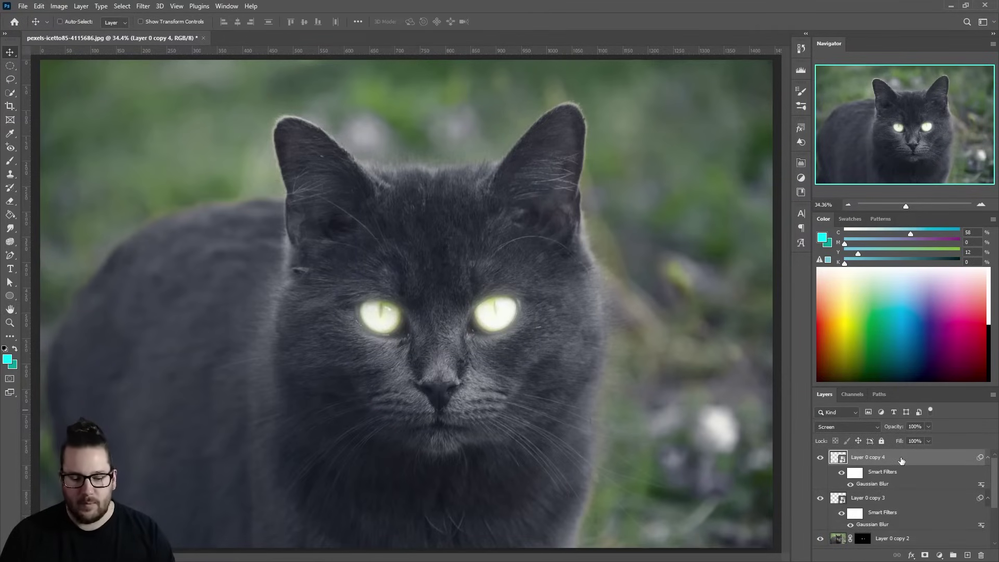
pyautogui.hotkey('ctrl', 'j')
pyautogui.doubleClick(873, 483)
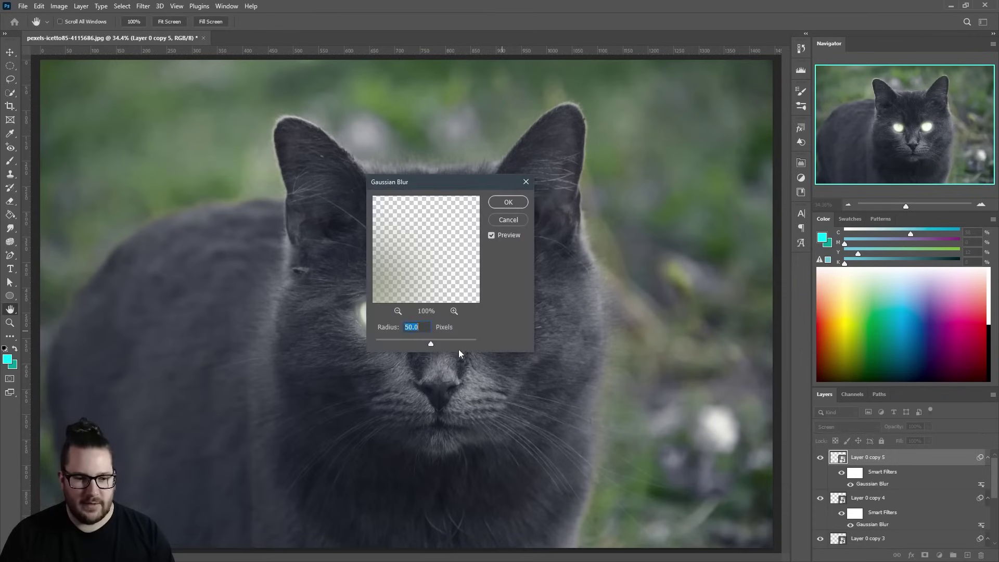
pyautogui.write('100')
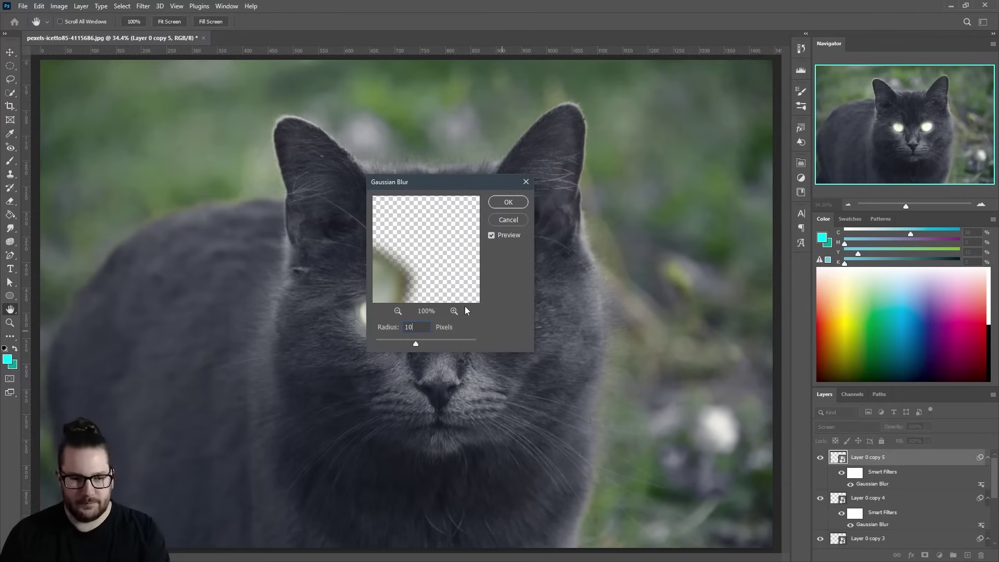
# Apply the 100-pixel blur to the newest copy and group all eye-glow layers.
pyautogui.click(507, 204)
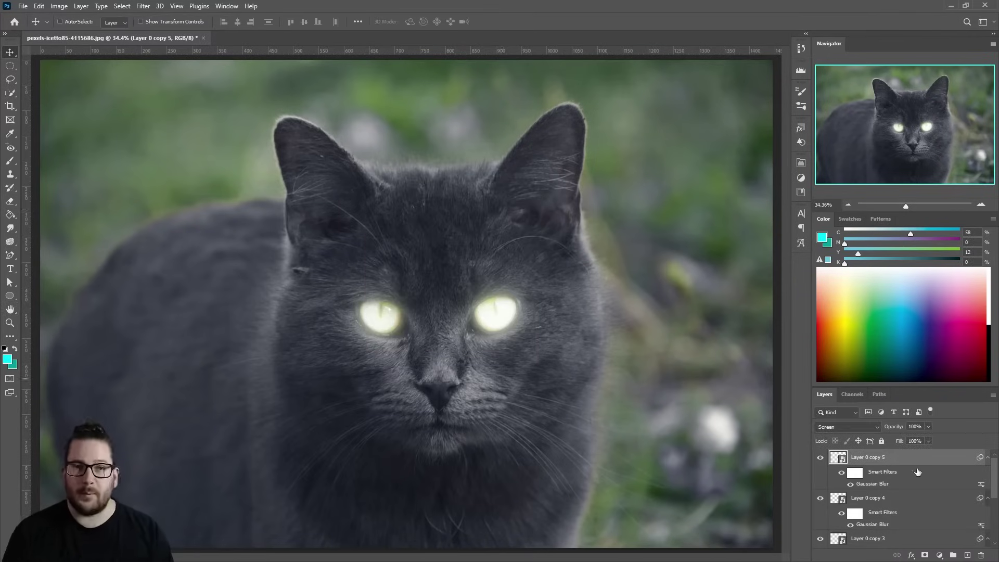
pyautogui.scroll(-2, 907, 475)
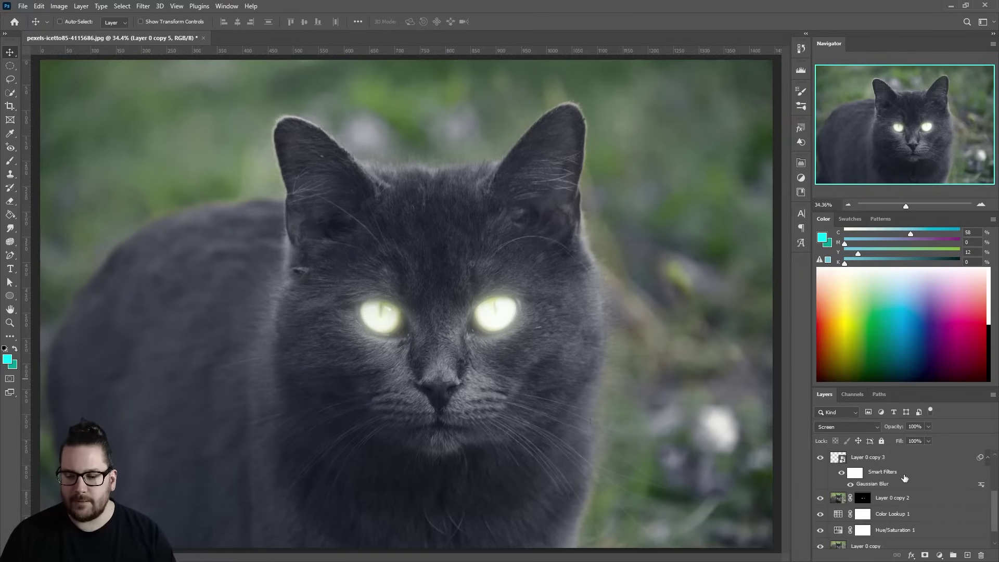
pyautogui.keyDown('shift'); pyautogui.click(916, 498); pyautogui.keyUp('shift')
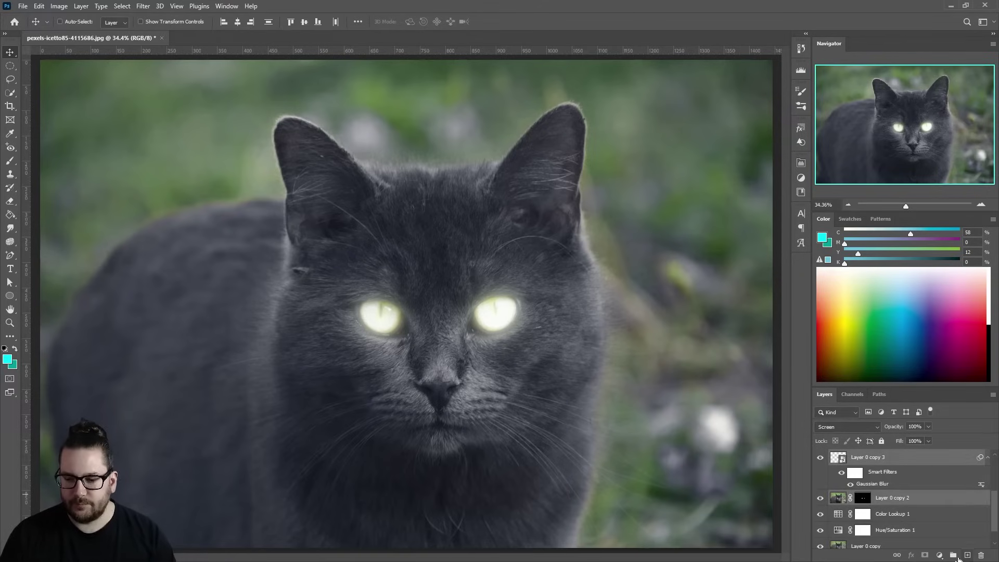
pyautogui.click(953, 556)
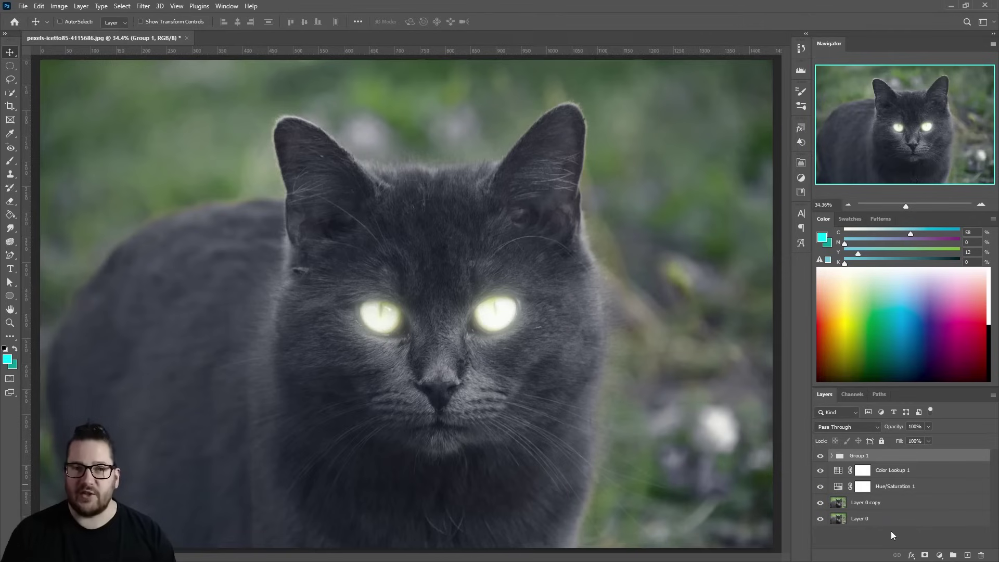
# Add a colorized Hue/Saturation clipped to the glow group, tinting the eyes cyan.
pyautogui.click(939, 557)
pyautogui.click(943, 457)
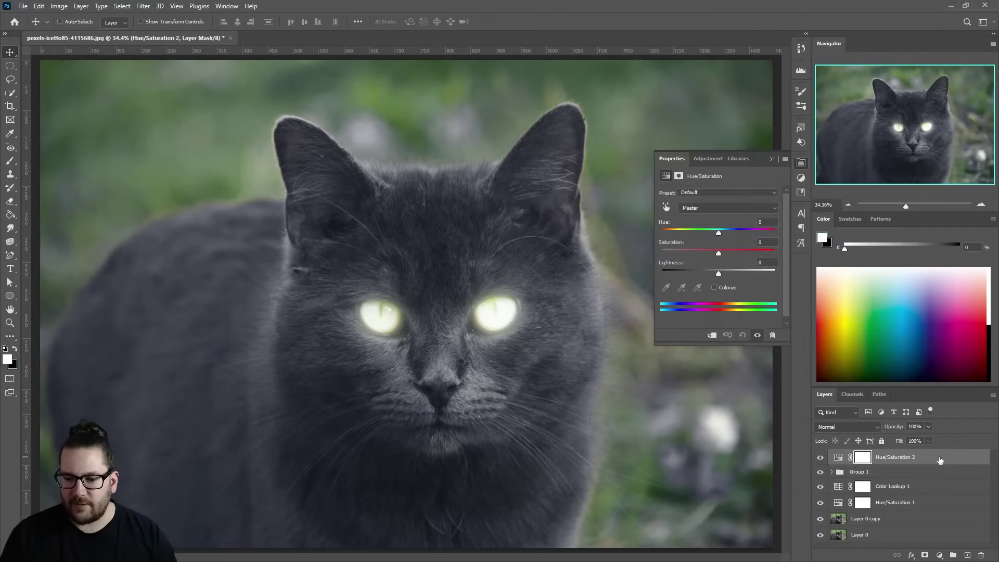
pyautogui.keyDown('alt'); pyautogui.click(882, 464); pyautogui.keyUp('alt')
pyautogui.click(714, 289)
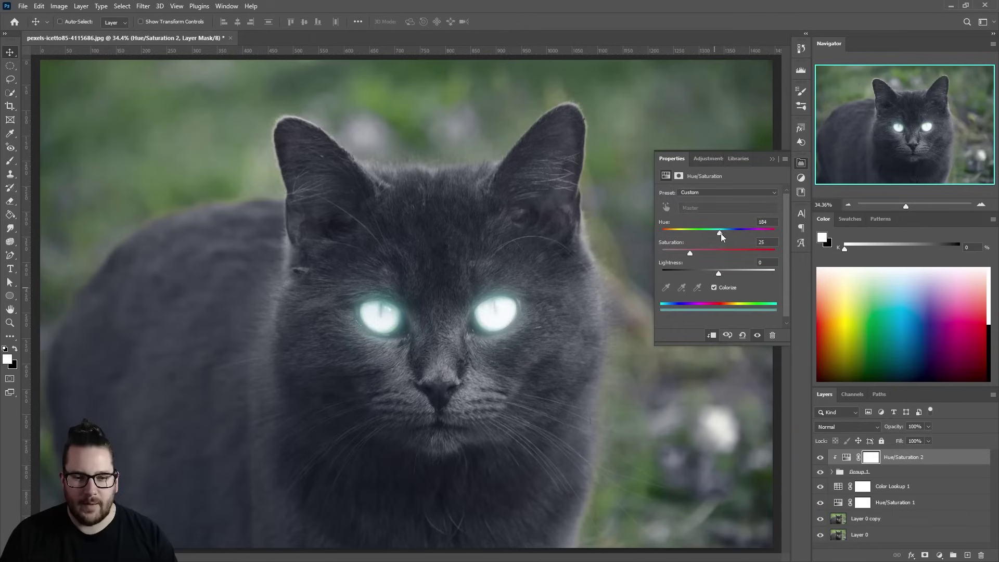
pyautogui.moveTo(721, 233); pyautogui.dragTo(740, 234)
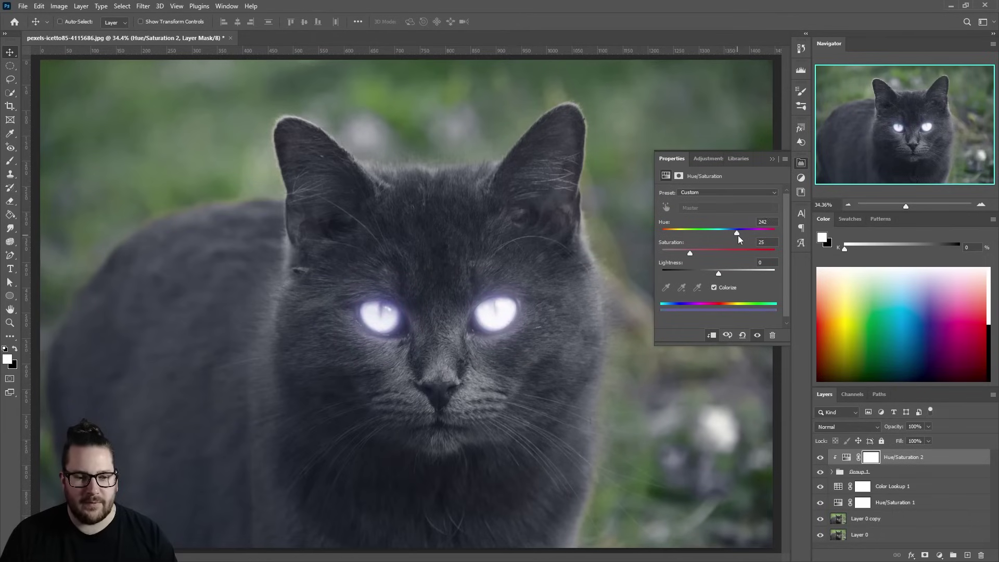
pyautogui.moveTo(691, 256)
pyautogui.mouseDown()
pyautogui.moveTo(730, 254)
pyautogui.moveTo(718, 273)
pyautogui.mouseUp()
pyautogui.moveTo(739, 233)
pyautogui.mouseDown()
pyautogui.moveTo(750, 232)
pyautogui.moveTo(722, 230)
pyautogui.mouseUp()
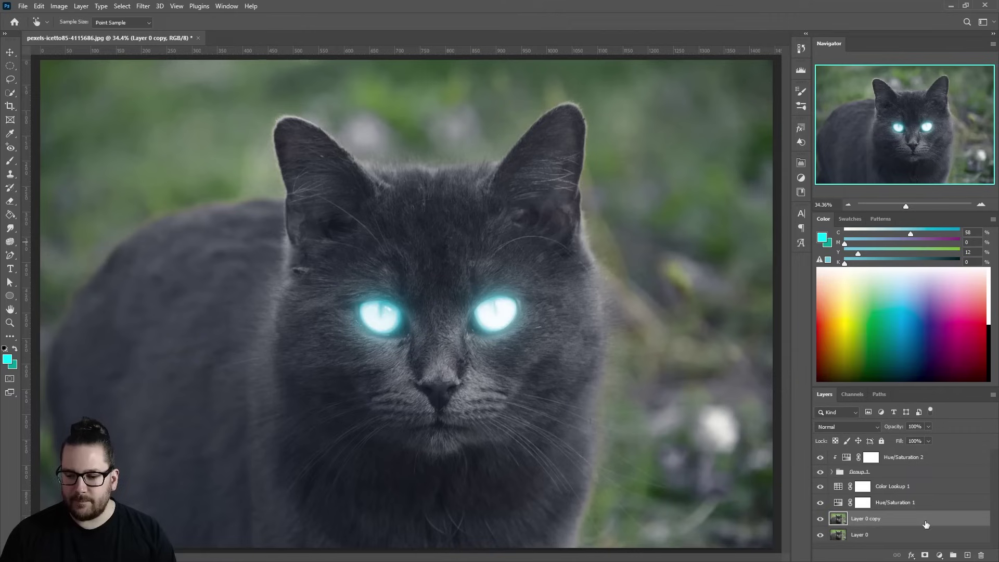
# Add an Exposure adjustment with Exposure +0.75 and Gamma Correction 0.5.
pyautogui.click(941, 555)
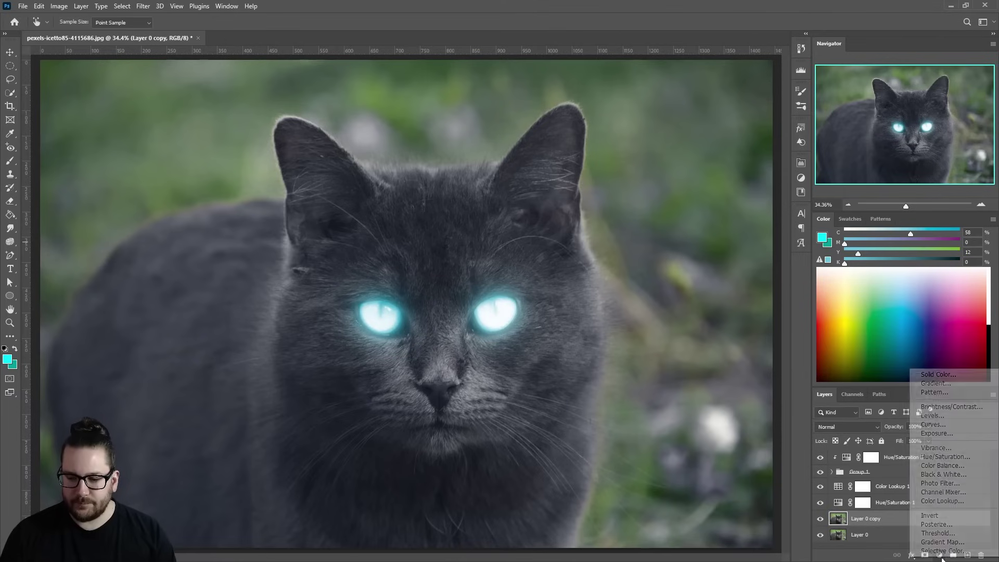
pyautogui.click(940, 436)
pyautogui.moveTo(718, 219); pyautogui.dragTo(724, 220)
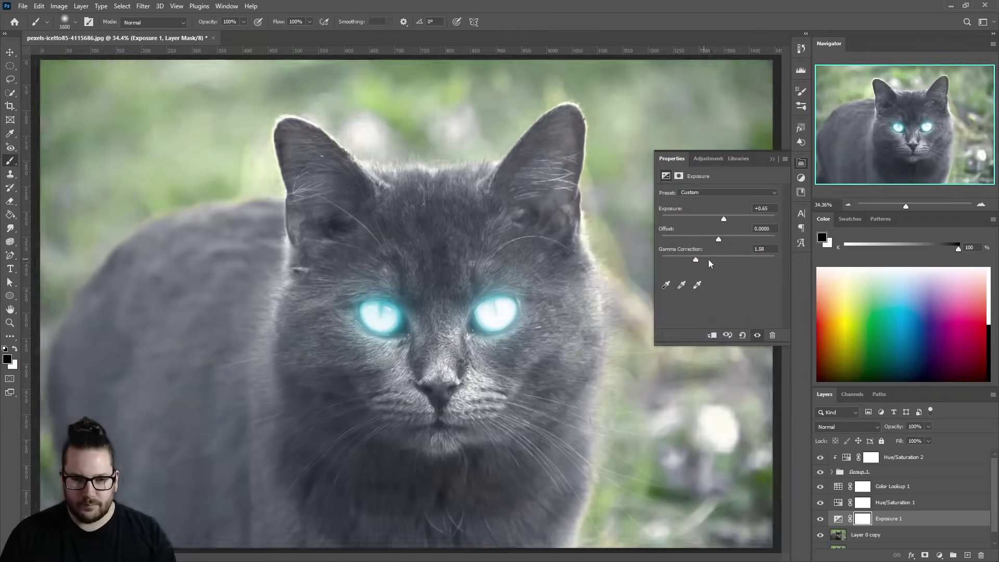
pyautogui.moveTo(709, 259); pyautogui.dragTo(735, 260)
pyautogui.click(762, 209)
pyautogui.write('.75')
pyautogui.click(760, 249)
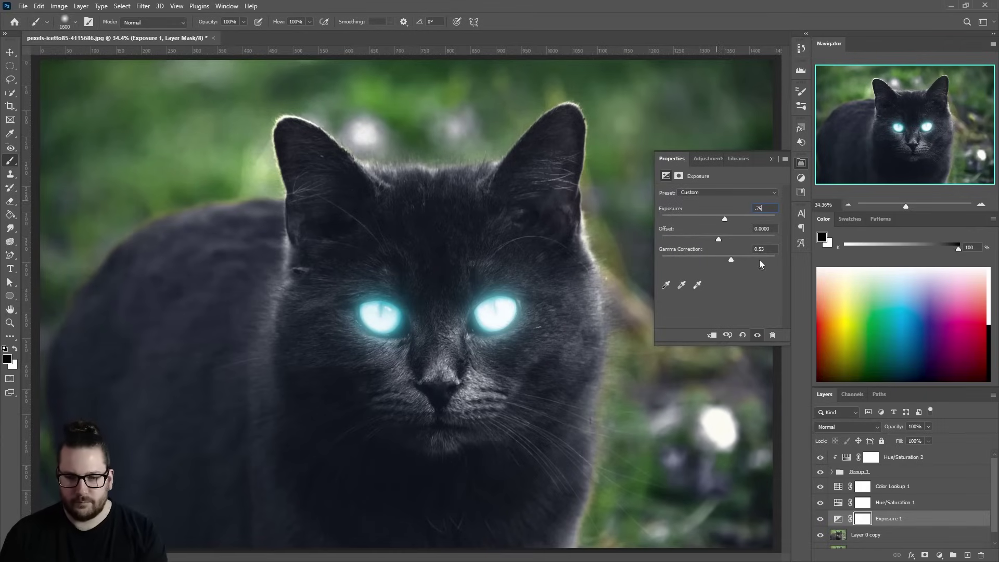
pyautogui.write('.5')
pyautogui.press('Return')
pyautogui.press('v')
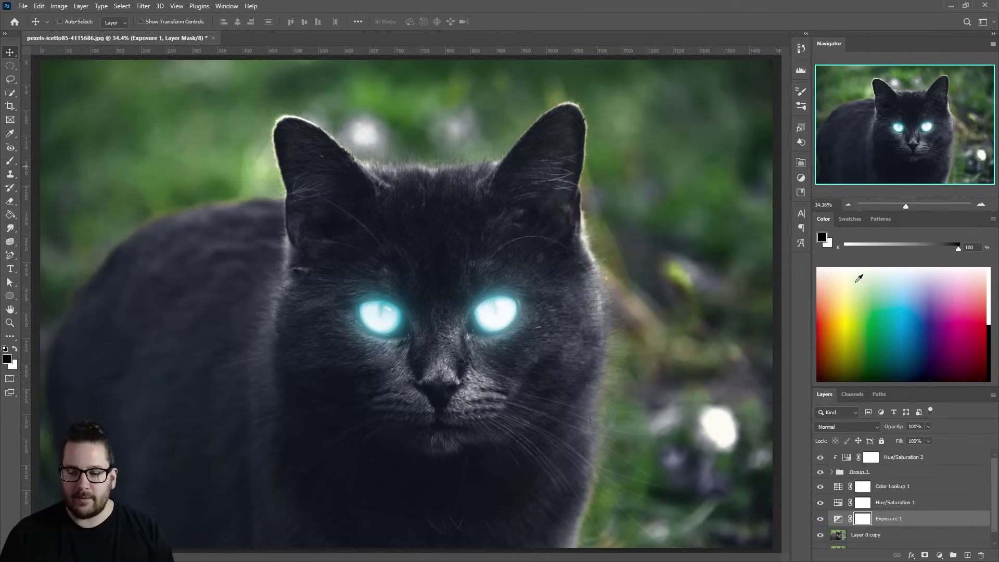
# Lower the lightness of Greens and Yellows in Hue/Saturation 1.
pyautogui.doubleClick(839, 503)
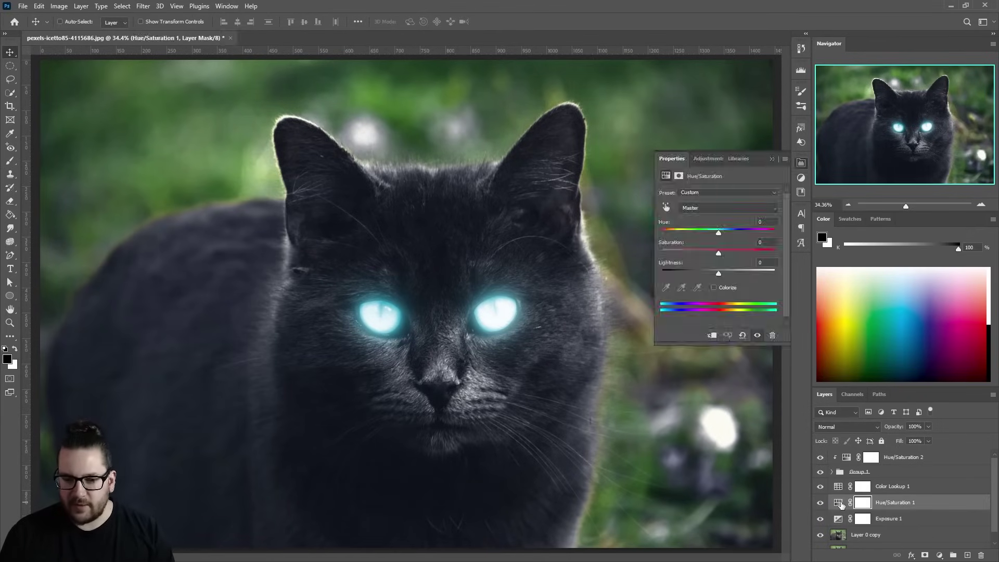
pyautogui.click(727, 208)
pyautogui.click(703, 238)
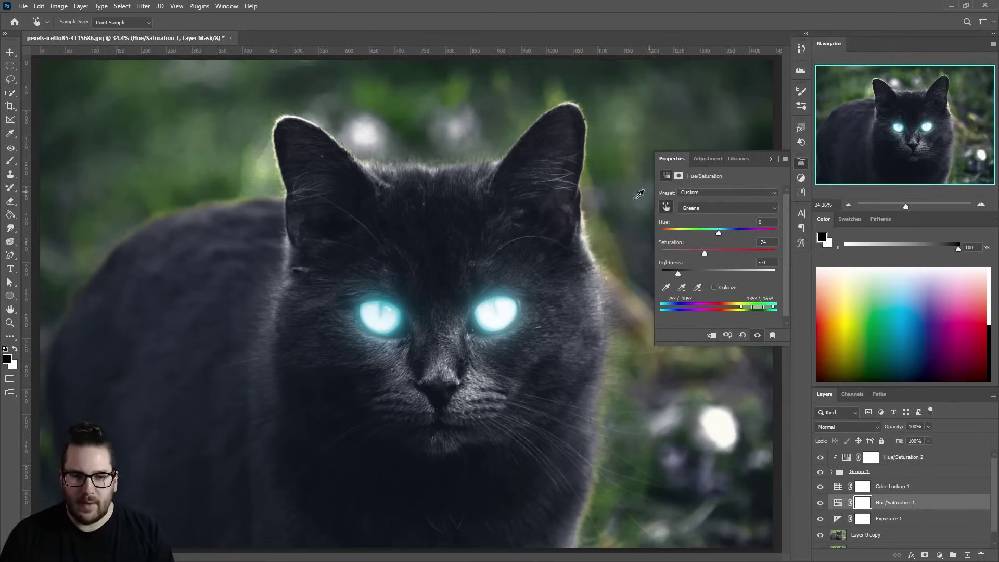
pyautogui.moveTo(719, 275); pyautogui.dragTo(684, 273)
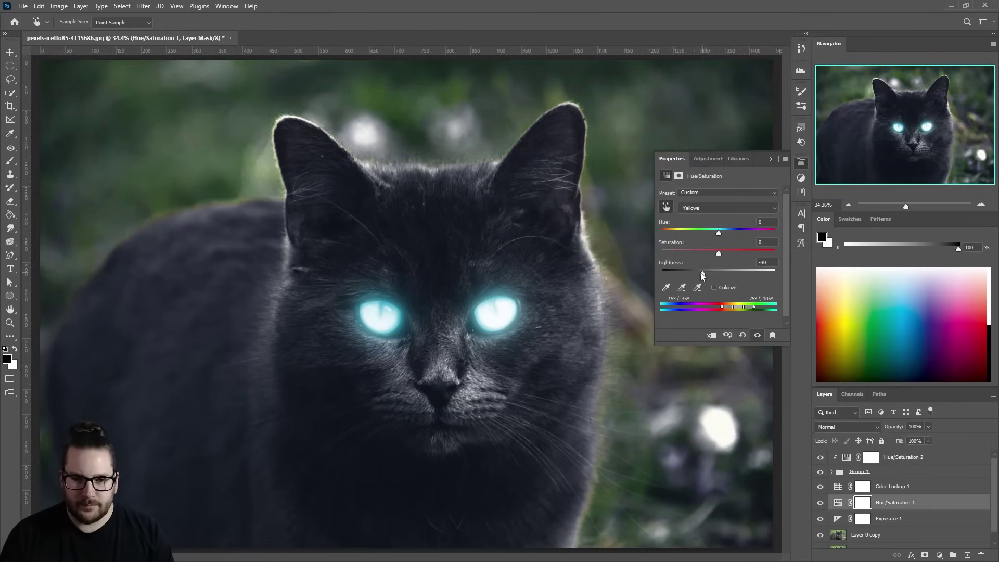
# Shift the eye tint in Hue/Saturation 2 to purple and fine-tune its saturation.
pyautogui.click(848, 458)
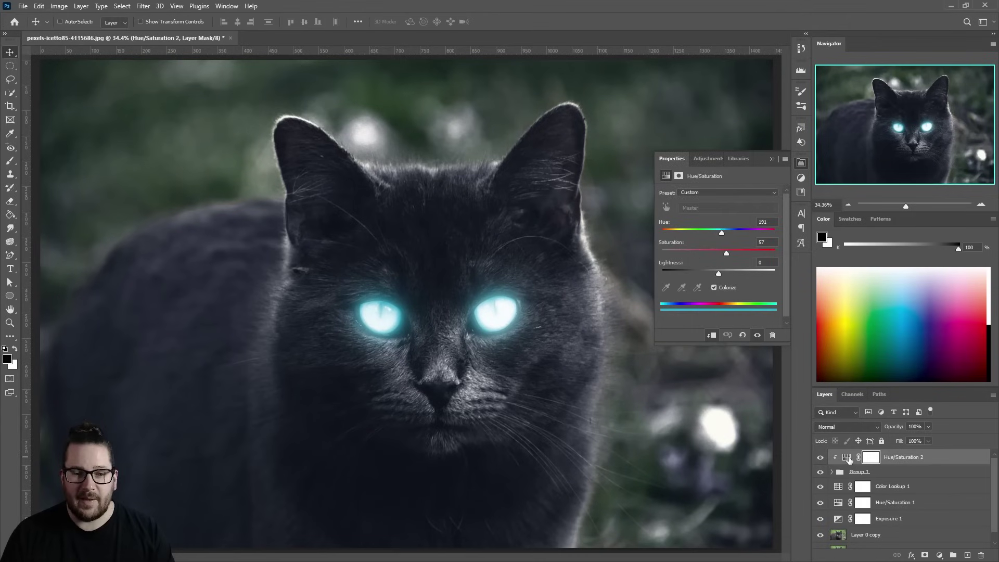
pyautogui.moveTo(722, 234)
pyautogui.mouseDown()
pyautogui.moveTo(752, 232)
pyautogui.moveTo(775, 253)
pyautogui.mouseUp()
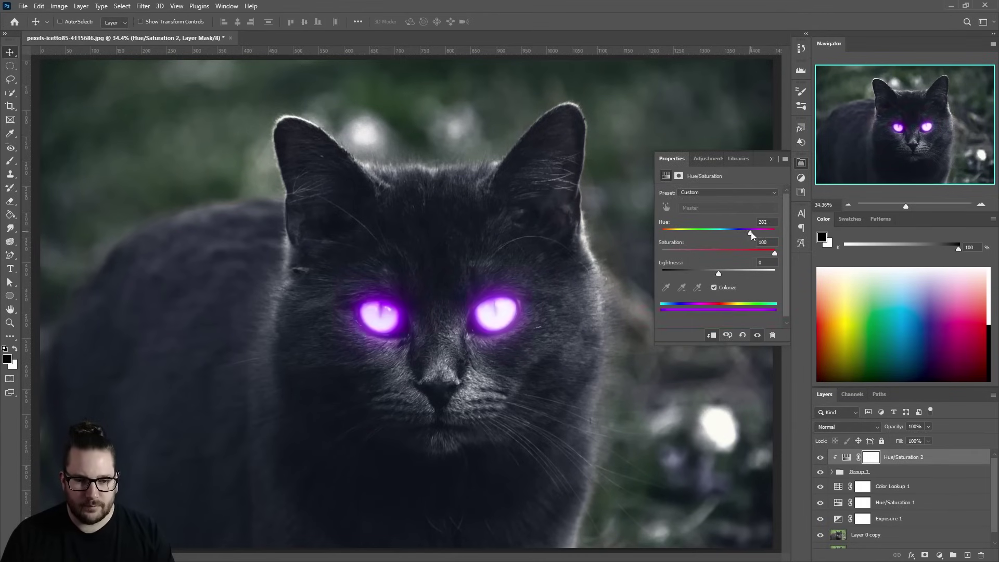
pyautogui.moveTo(718, 274)
pyautogui.mouseDown()
pyautogui.moveTo(760, 276)
pyautogui.moveTo(718, 274)
pyautogui.mouseUp()
pyautogui.moveTo(774, 253); pyautogui.dragTo(725, 253)
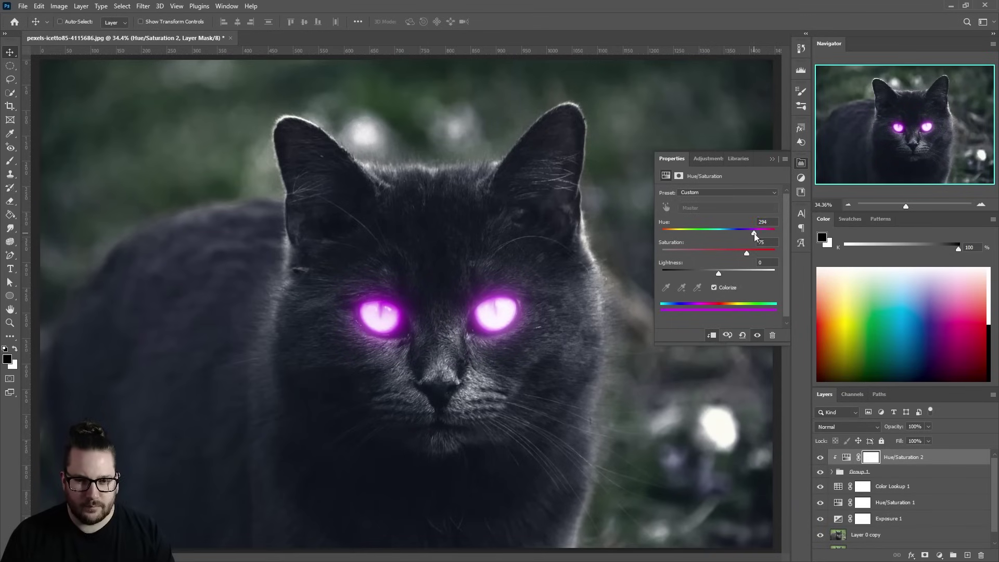
pyautogui.click(747, 37)
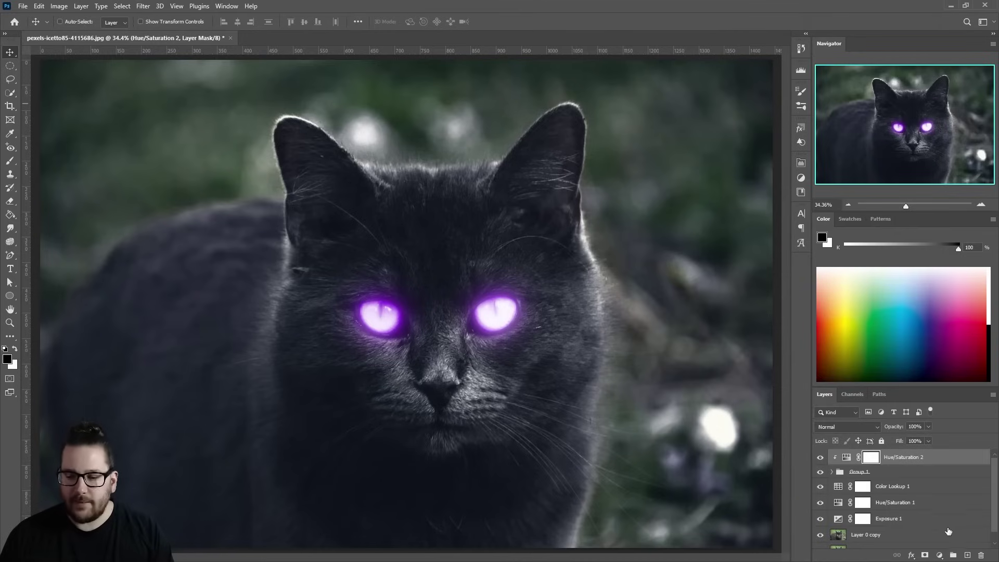
# Add a new layer for the vignette and fill it with black.
pyautogui.click(968, 554)
pyautogui.hotkey('alt', 'BackSpace')
pyautogui.doubleClick(961, 457)
pyautogui.write('0')
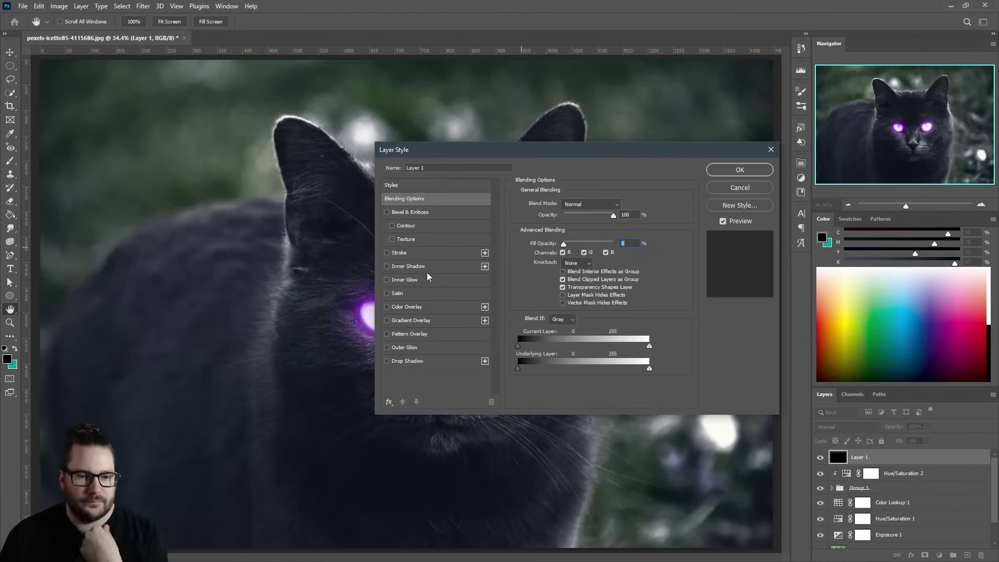
# Give the layer a reversed, radial black-to-white Gradient Overlay and confirm the style.
pyautogui.click(411, 320)
pyautogui.click(580, 226)
pyautogui.click(482, 202)
pyautogui.click(642, 174)
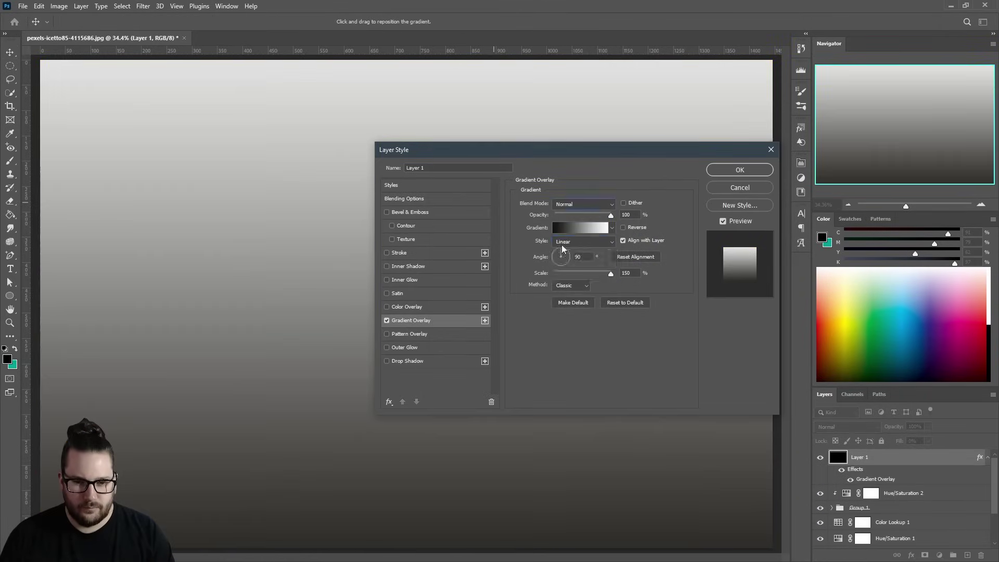
pyautogui.click(581, 241)
pyautogui.click(570, 253)
pyautogui.click(623, 227)
pyautogui.click(584, 204)
pyautogui.click(579, 242)
pyautogui.click(740, 170)
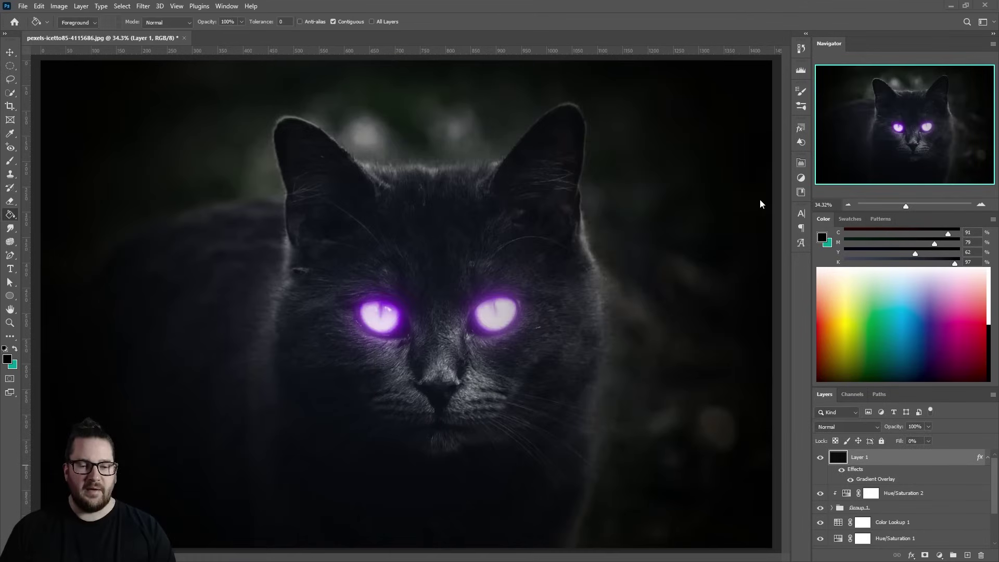
# Add a black layer with 25% monochromatic Gaussian noise, set to Color Dodge blending.
pyautogui.click(968, 555)
pyautogui.click(469, 254)
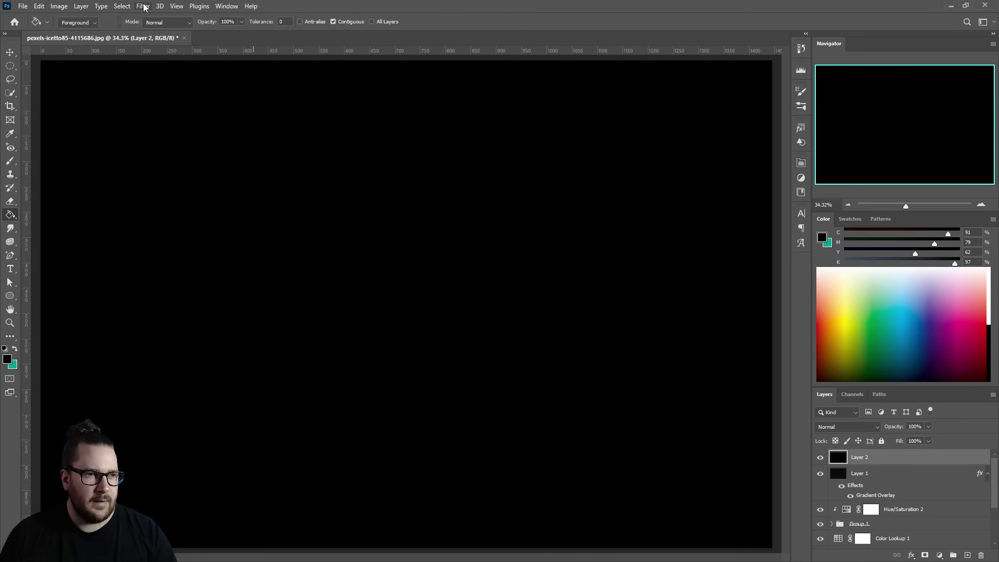
pyautogui.click(141, 7)
pyautogui.moveTo(151, 168)
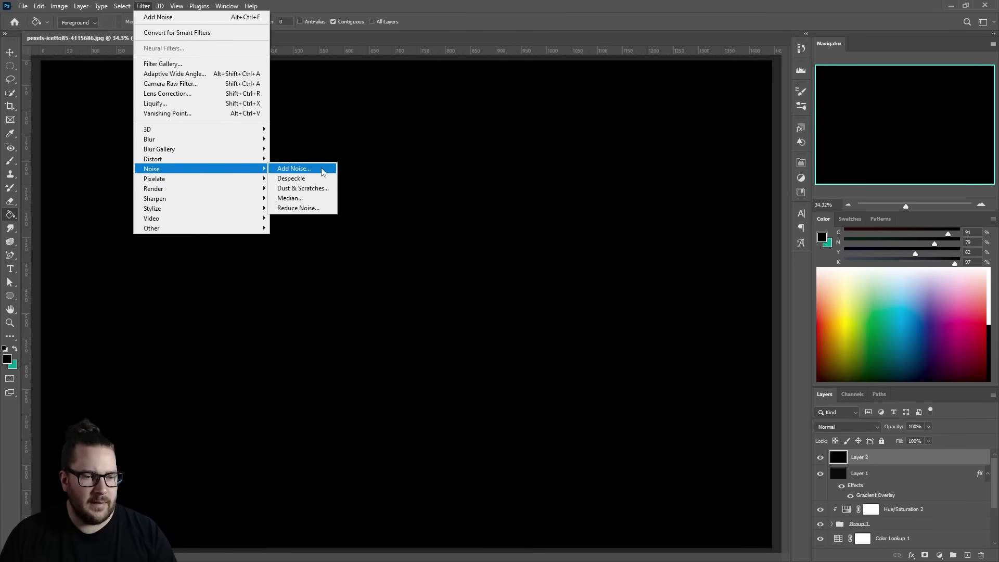
pyautogui.click(325, 171)
pyautogui.moveTo(626, 177); pyautogui.dragTo(519, 162)
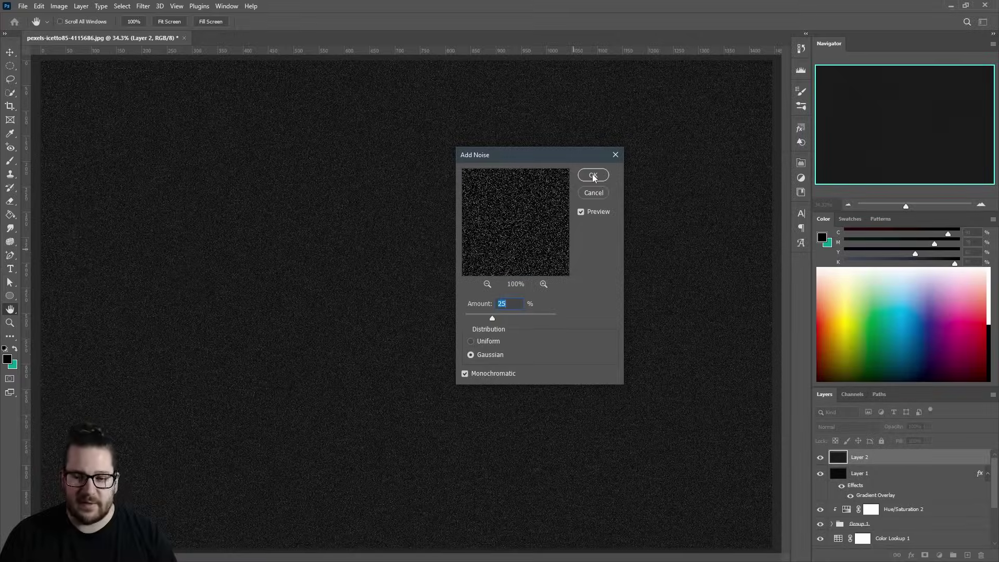
pyautogui.click(594, 176)
pyautogui.click(835, 427)
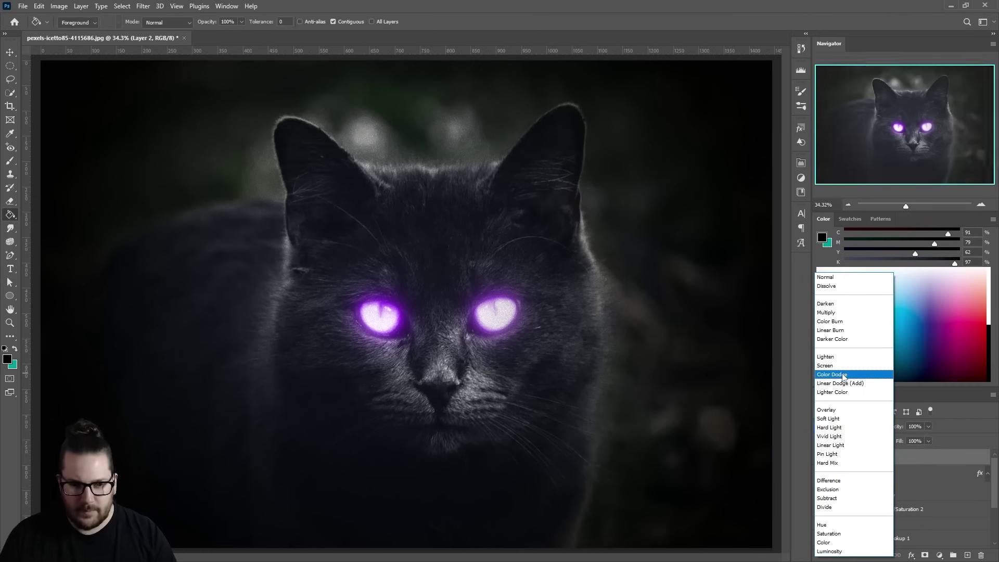
pyautogui.click(845, 374)
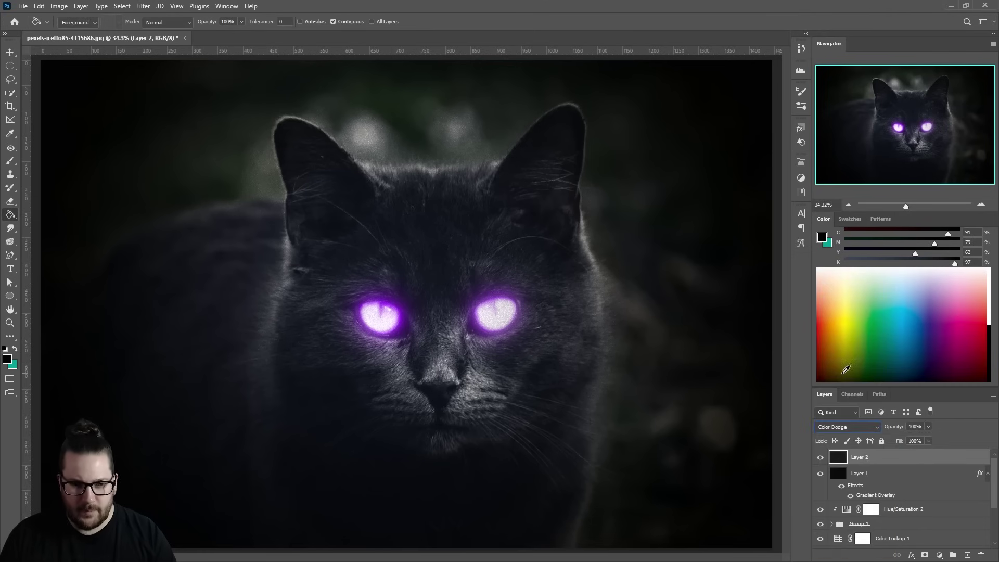